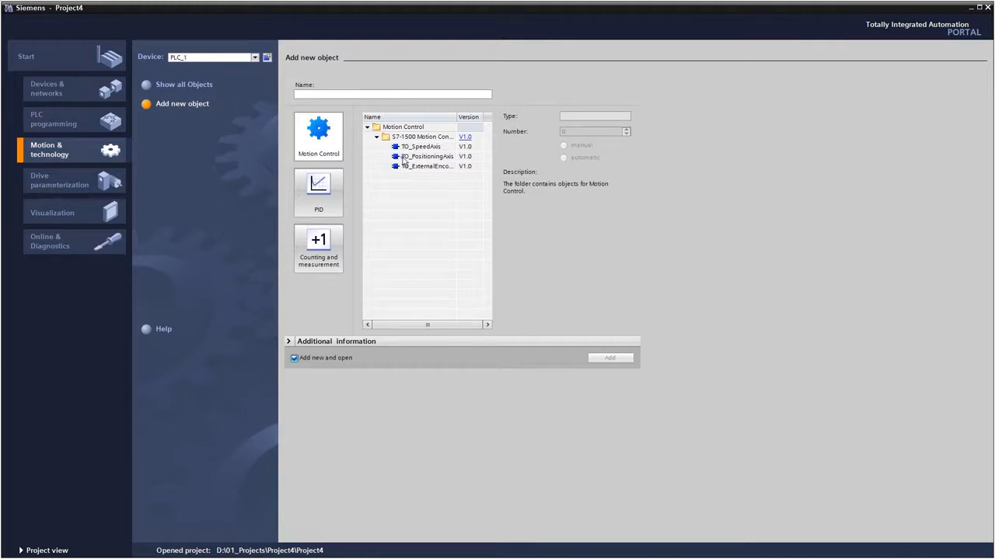
Step: Add a TO_PositioningAxis technology object and assign Drive_1.Drive_1 as the axis drive in its hardware interface
left_click(403, 161)
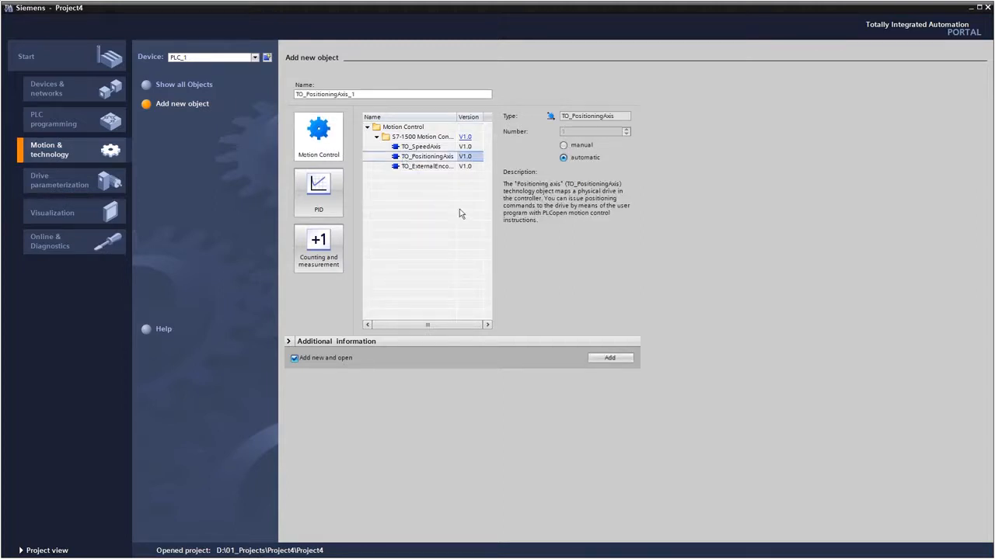
left_click(621, 359)
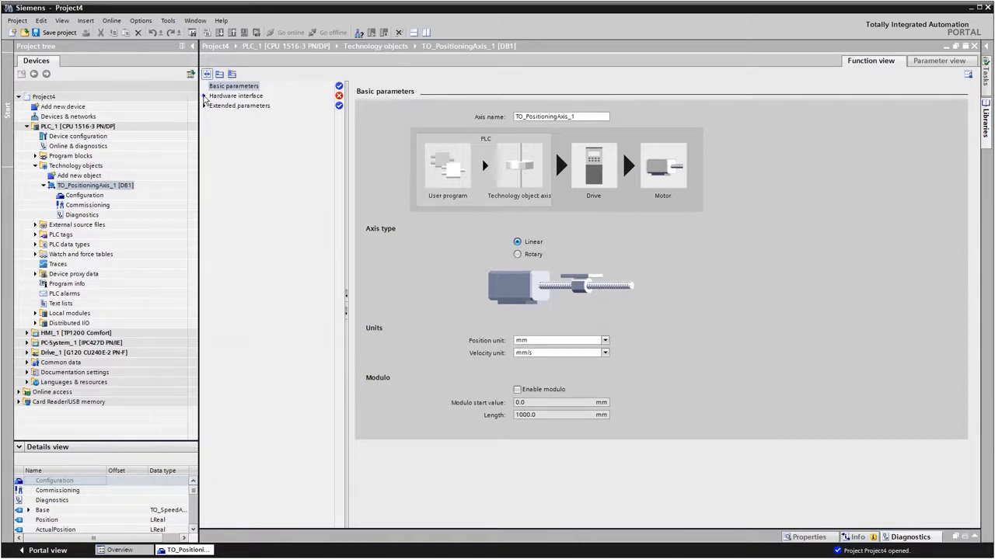
left_click(204, 96)
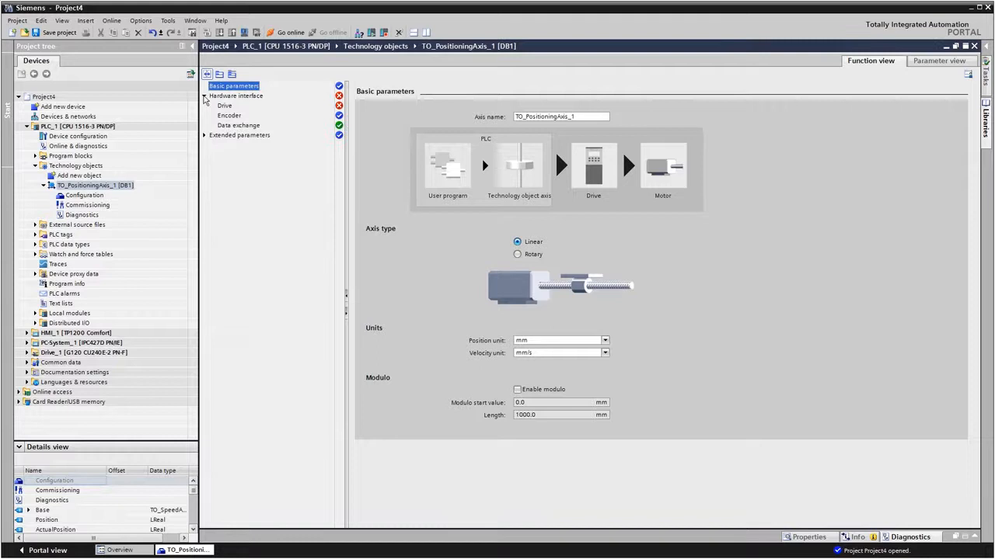
left_click(223, 107)
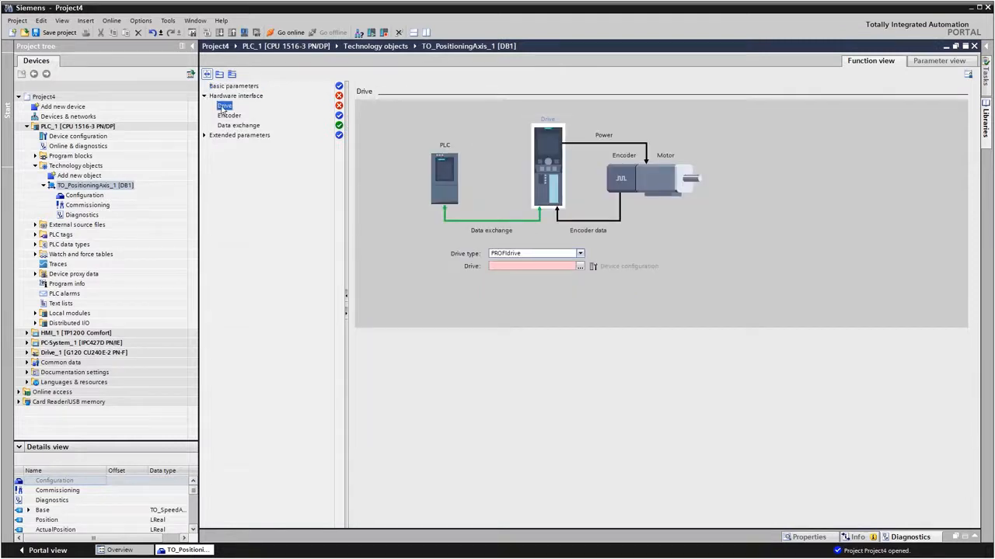
left_click(580, 266)
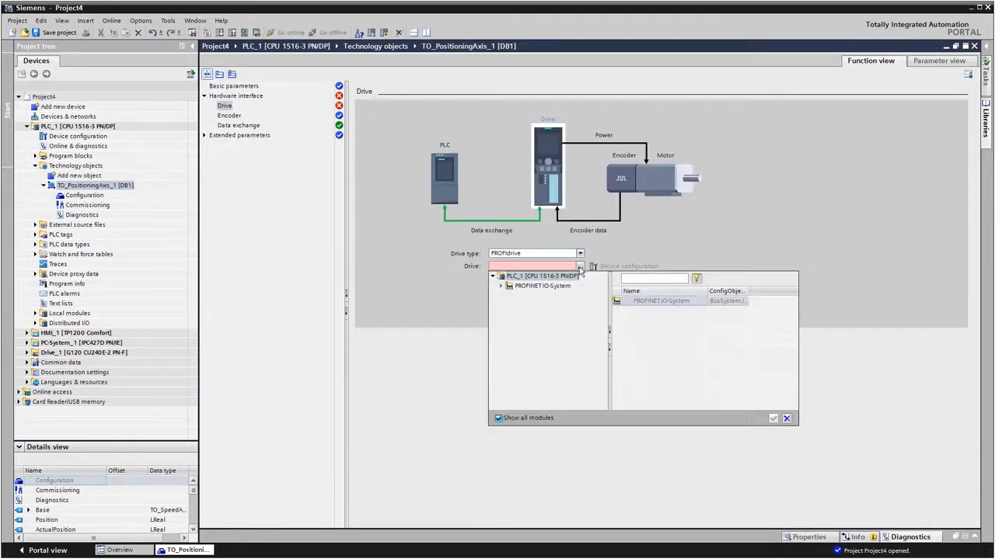
left_click(501, 286)
left_click(529, 296)
left_click(622, 302)
left_click(773, 419)
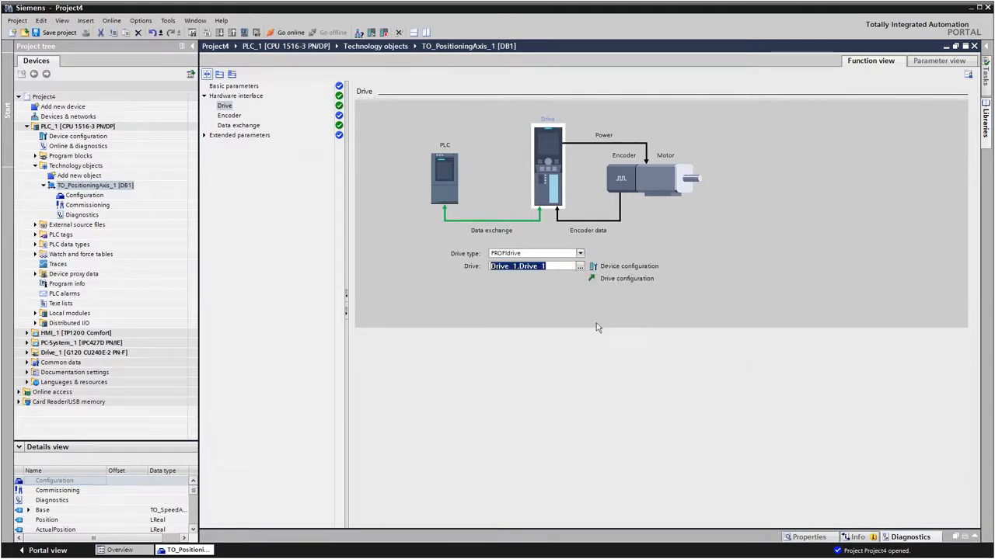
Step: Connect the axis encoder via technology module TM Count 2x24V_1, Channel 0, and open the data exchange settings
left_click(225, 117)
left_click(492, 278)
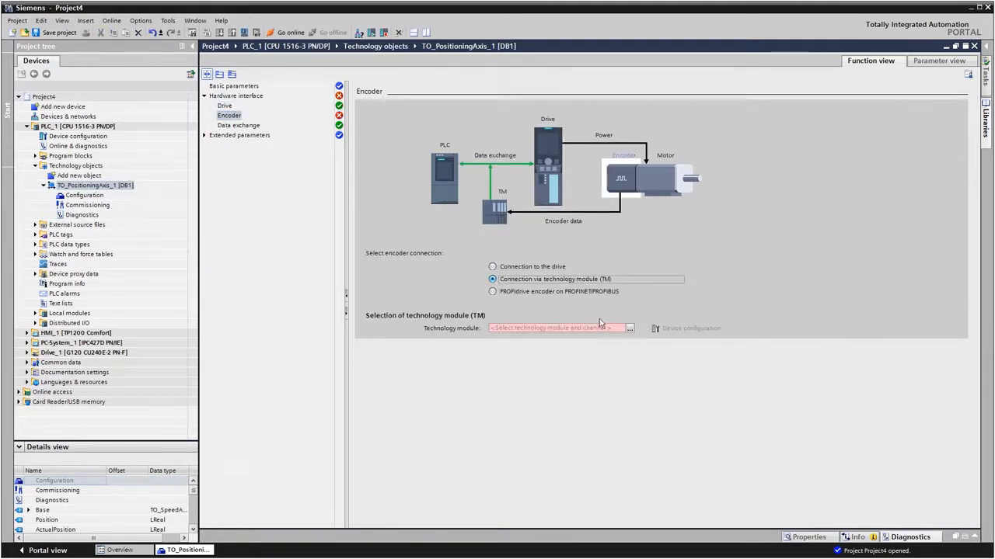
left_click(629, 329)
left_click(501, 349)
left_click(531, 358)
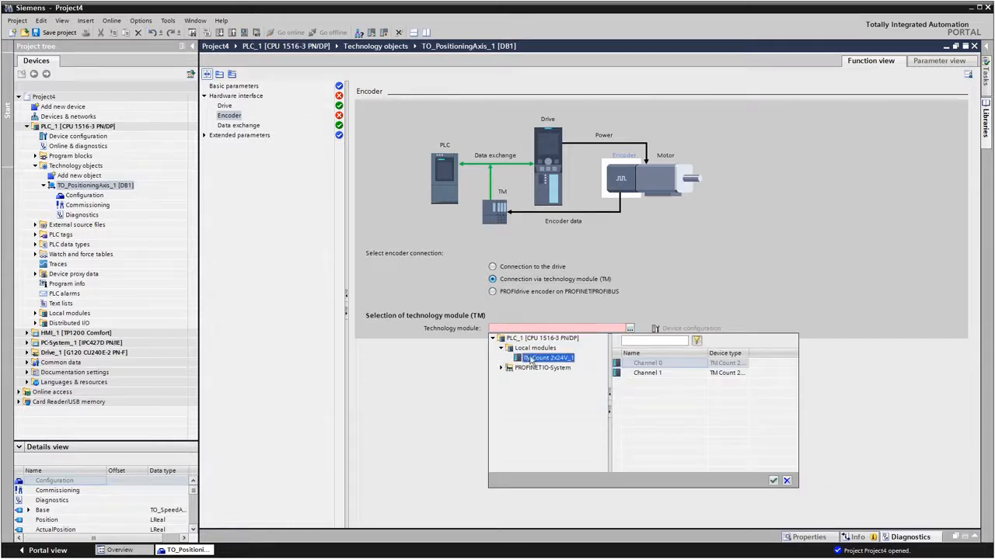
left_click(619, 367)
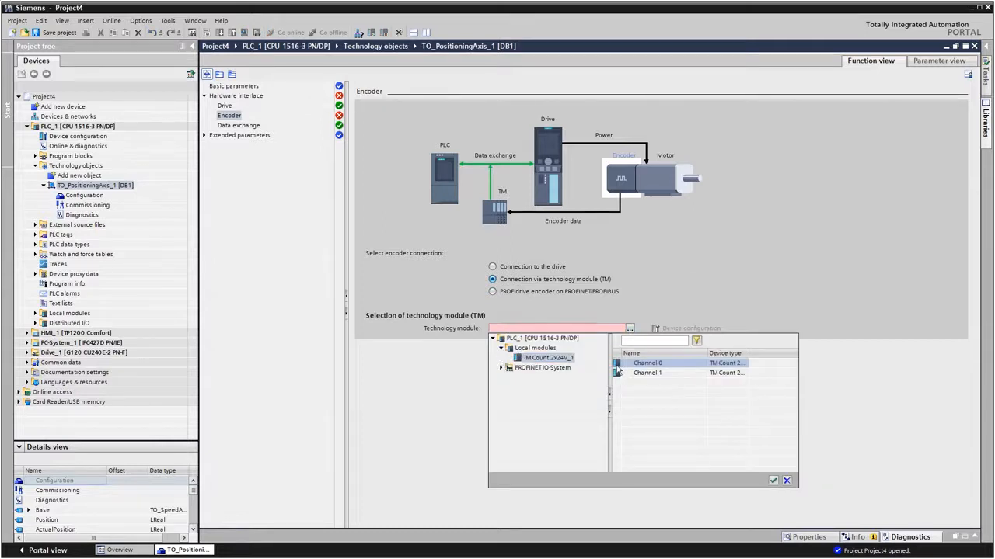
left_click(773, 481)
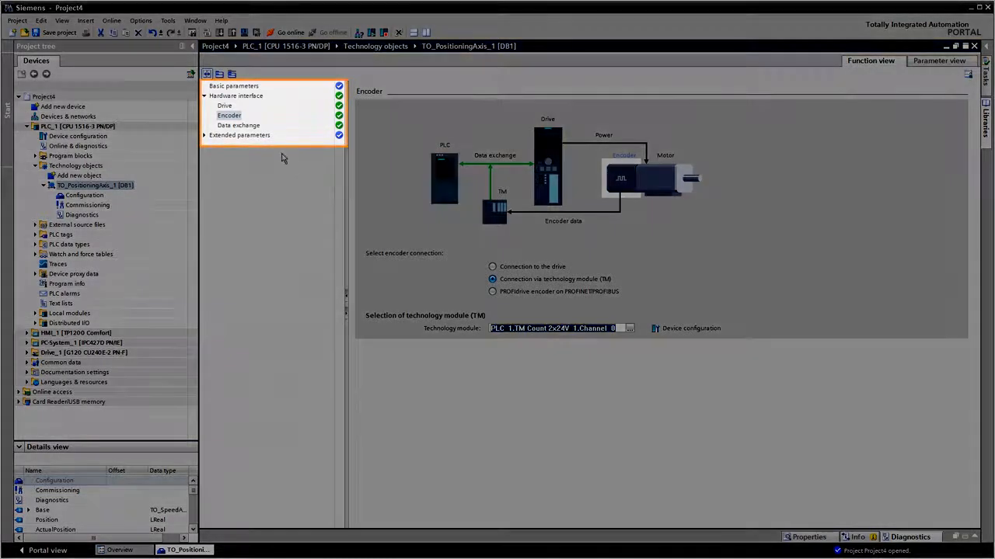
left_click(239, 125)
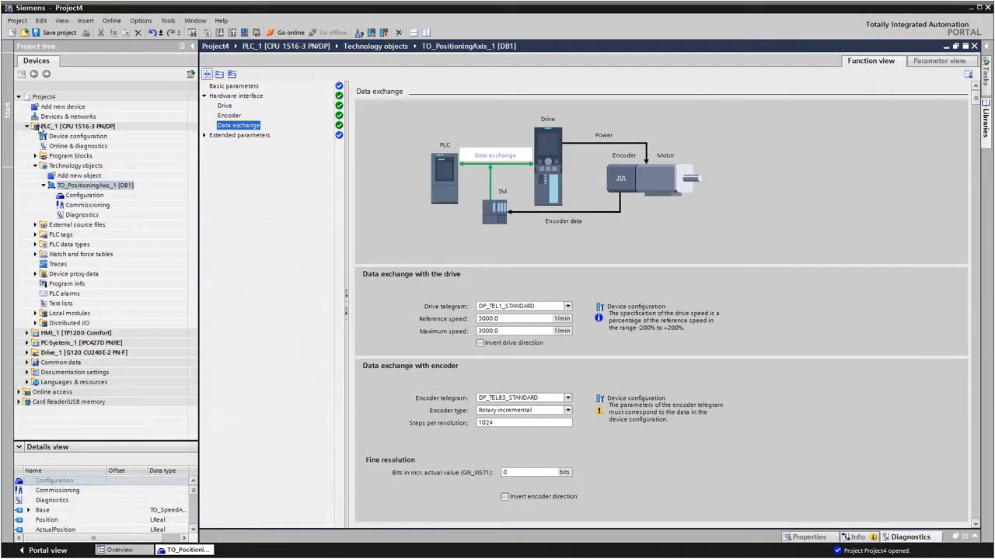
Step: Download PLC_1 to the device and finish the load with all modules started
left_click(42, 129)
left_click(220, 32)
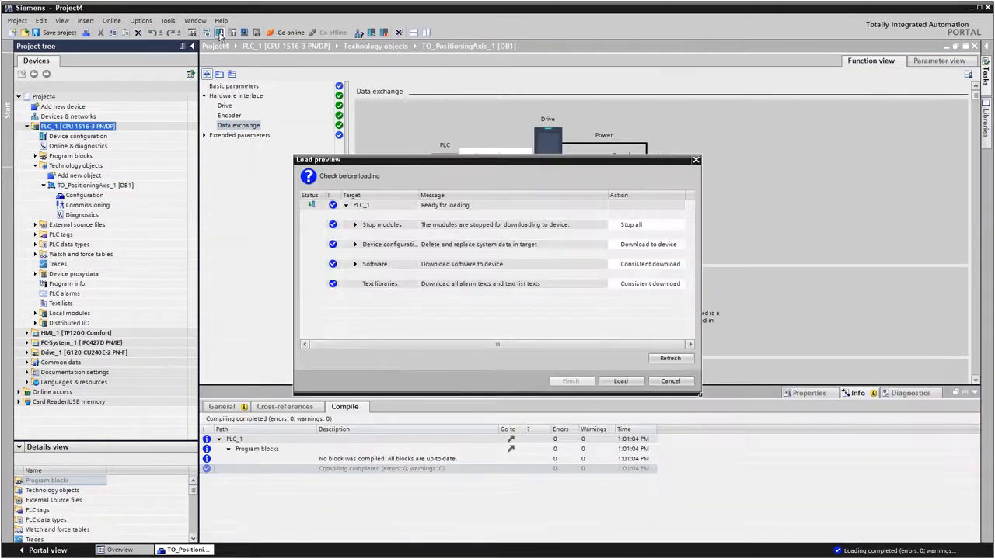
left_click(615, 381)
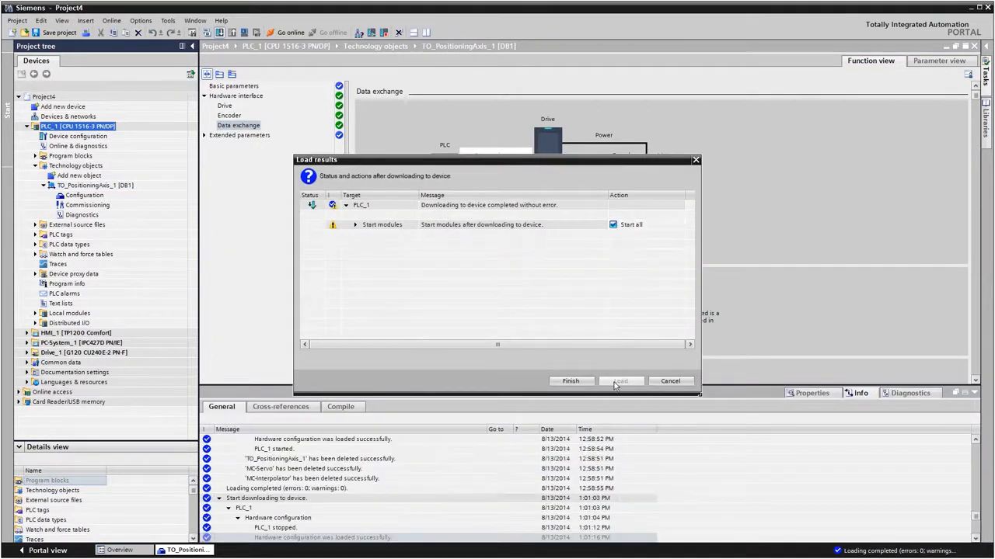
left_click(574, 382)
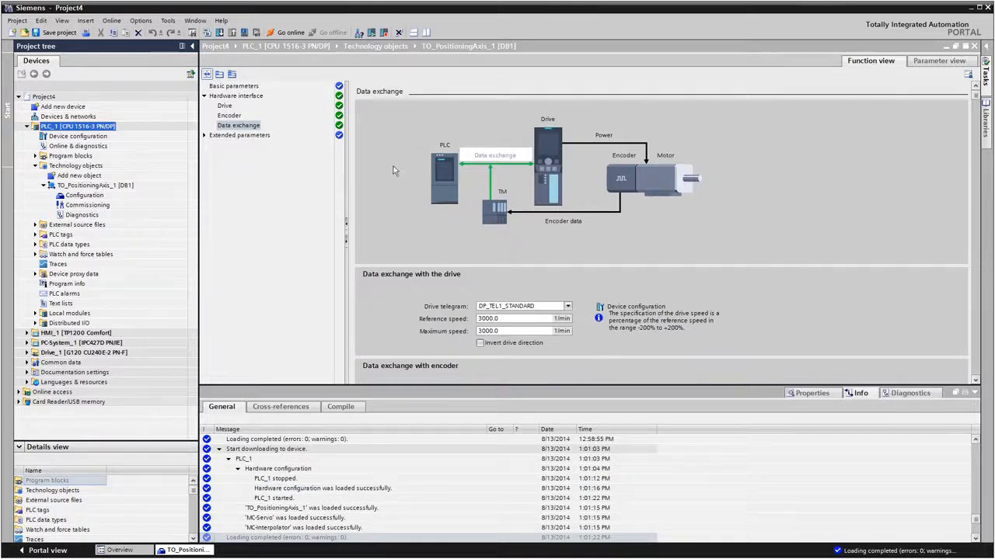
Step: Go online with PLC_1, open the positioning axis commissioning, activate master control and enable the axis
left_click(286, 34)
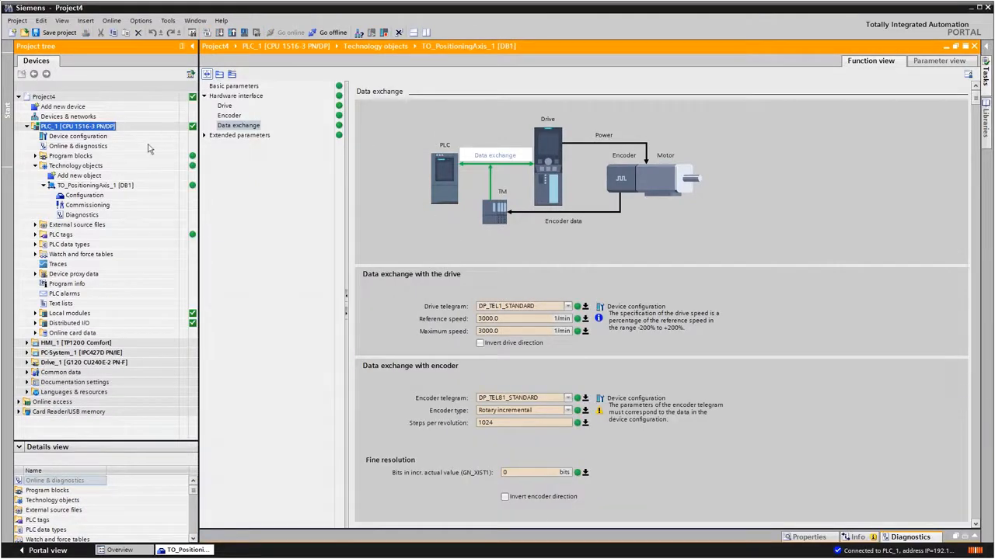
double_click(80, 205)
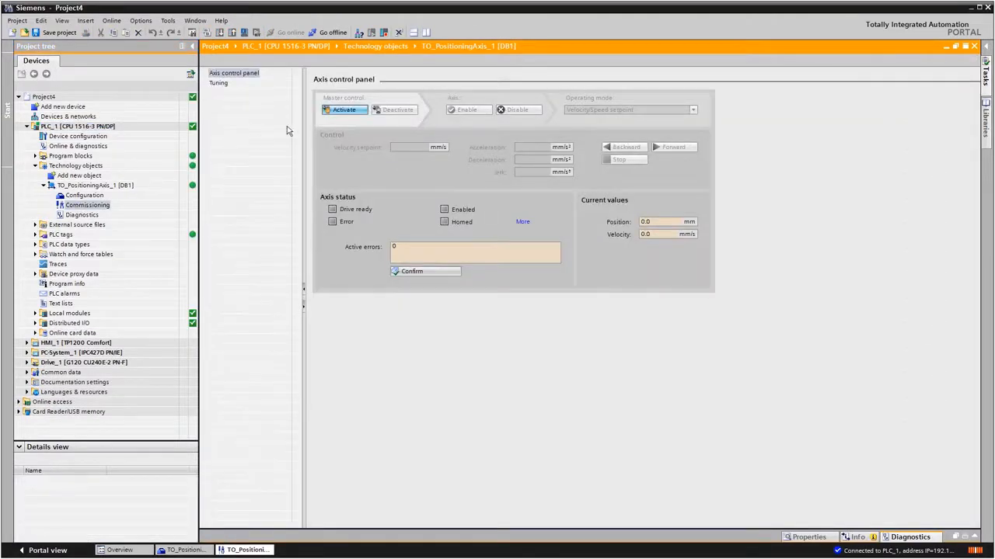
left_click(335, 110)
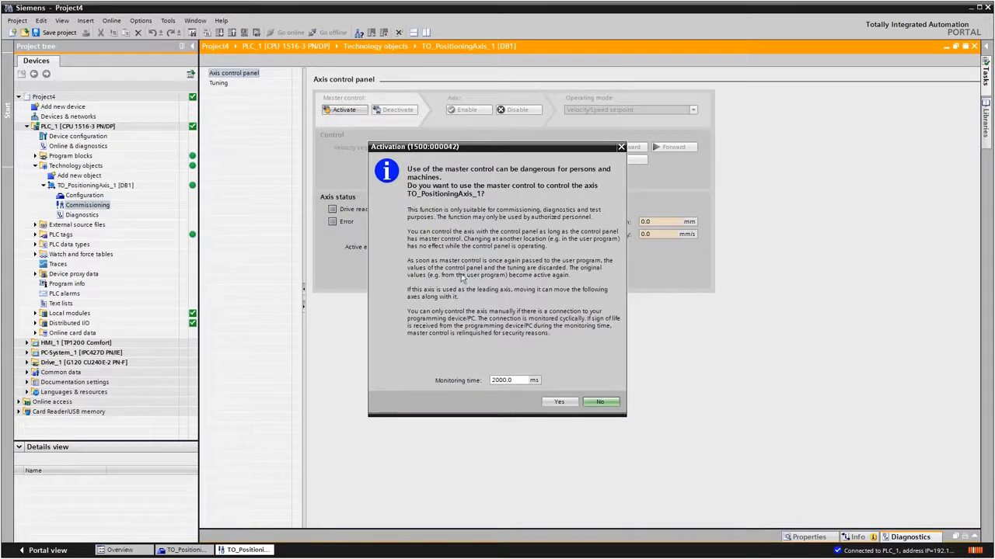
left_click(560, 403)
left_click(465, 110)
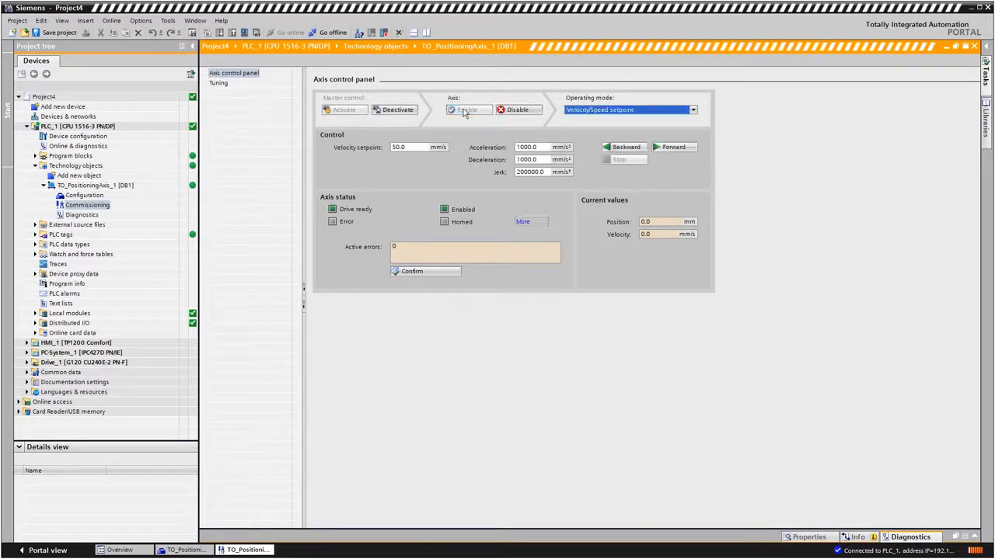
Step: Set the operating mode to Positioning relative and move the axis forward by 100 mm
left_click(693, 110)
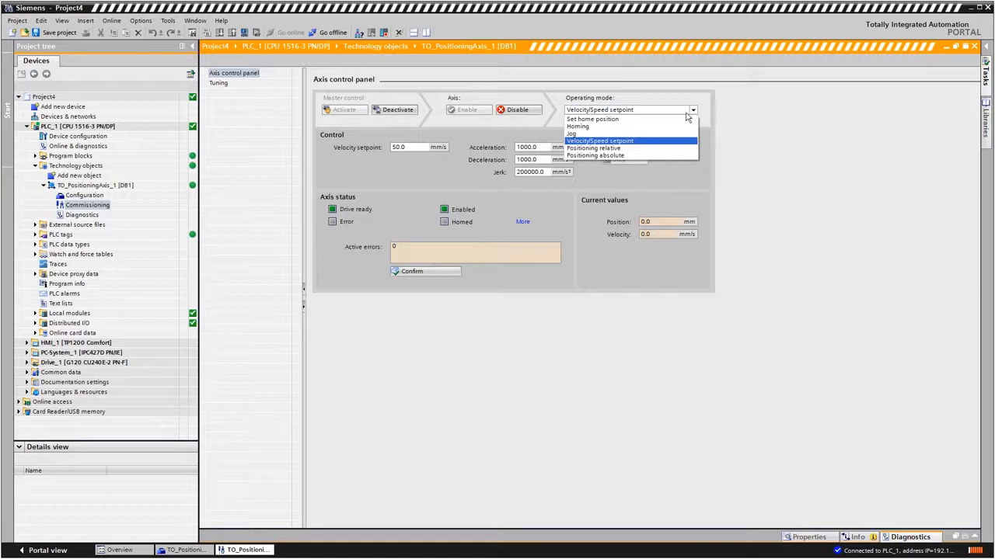
left_click(609, 148)
left_click(674, 148)
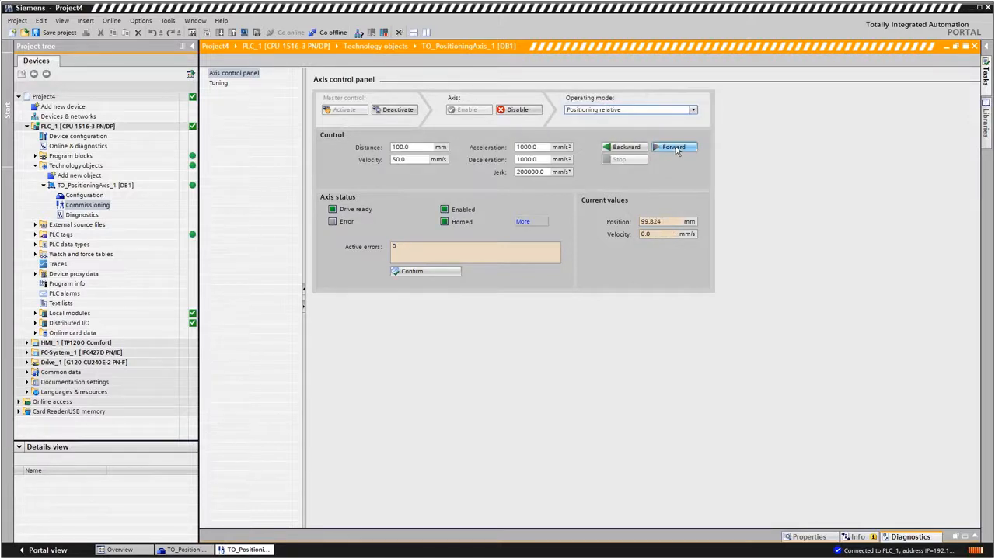
Step: Disable the axis, deactivate master control and go offline
left_click(522, 112)
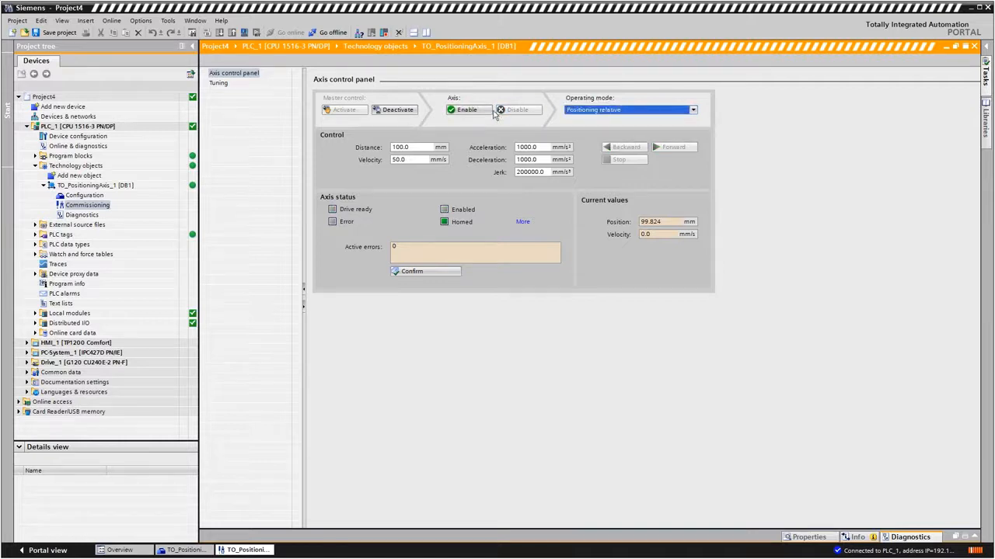
left_click(396, 111)
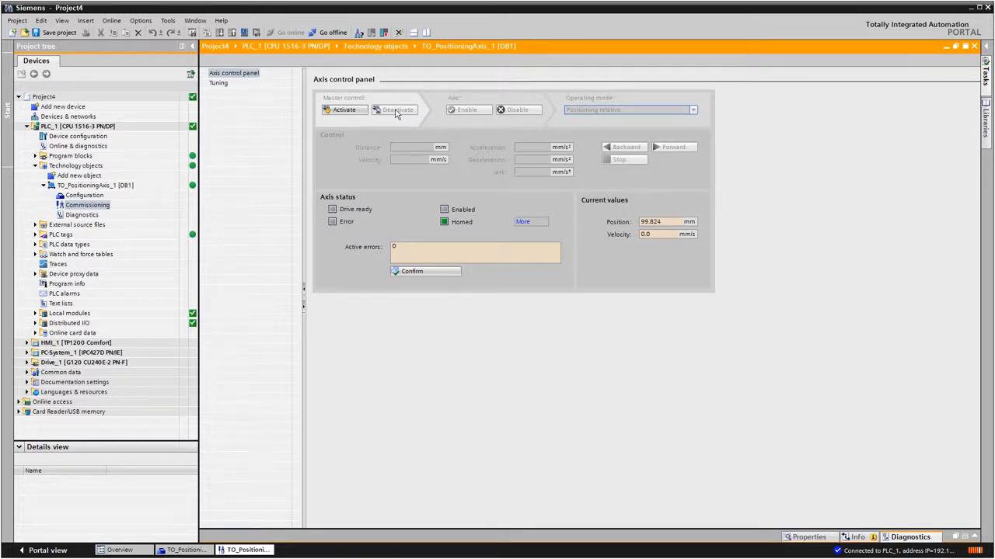
left_click(333, 33)
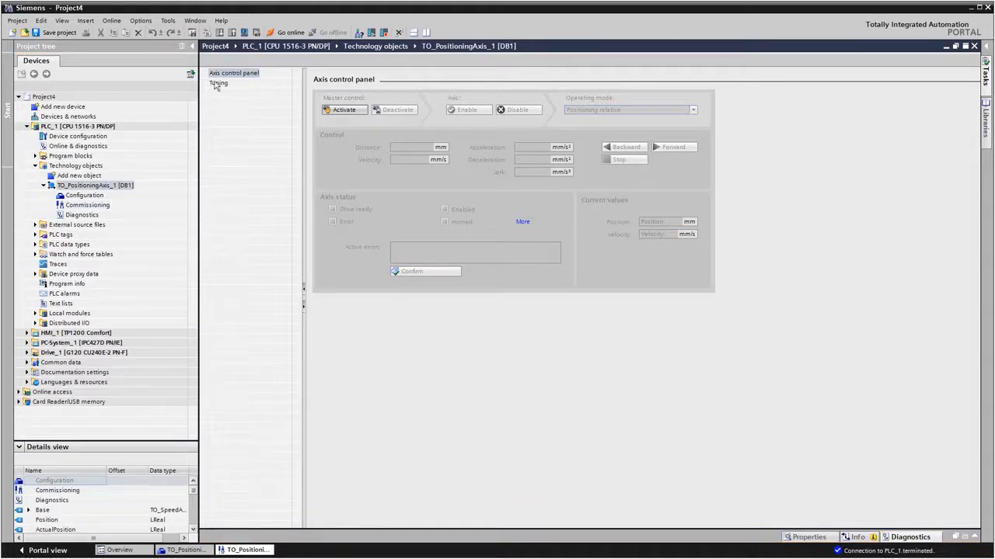
Step: In PosAxisFB, insert a single-instance MC_MoveRelative into Network 2 and assign TO_PositioningAxis_1 to the Axis inputs of both motion blocks
left_click(35, 156)
double_click(70, 215)
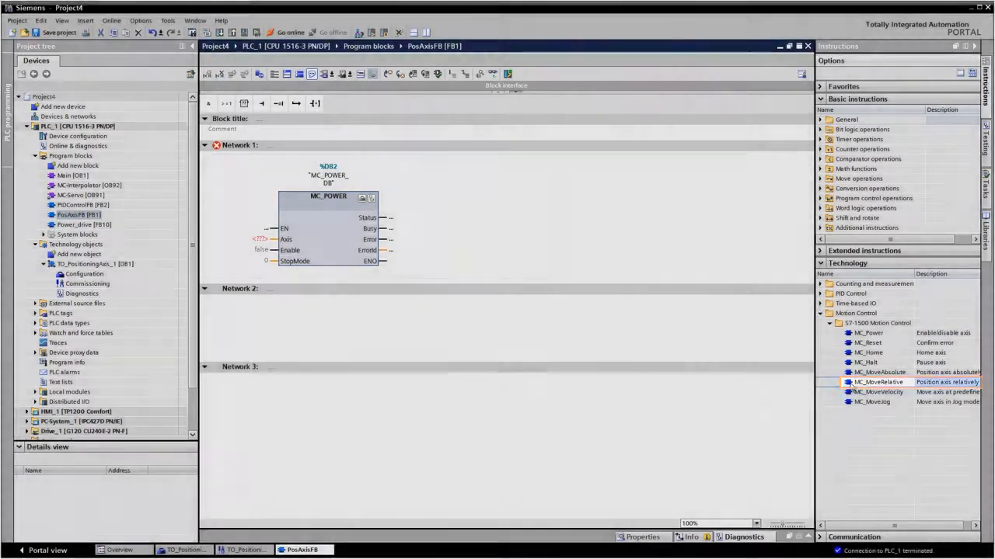
left_click_drag(878, 382, 372, 335)
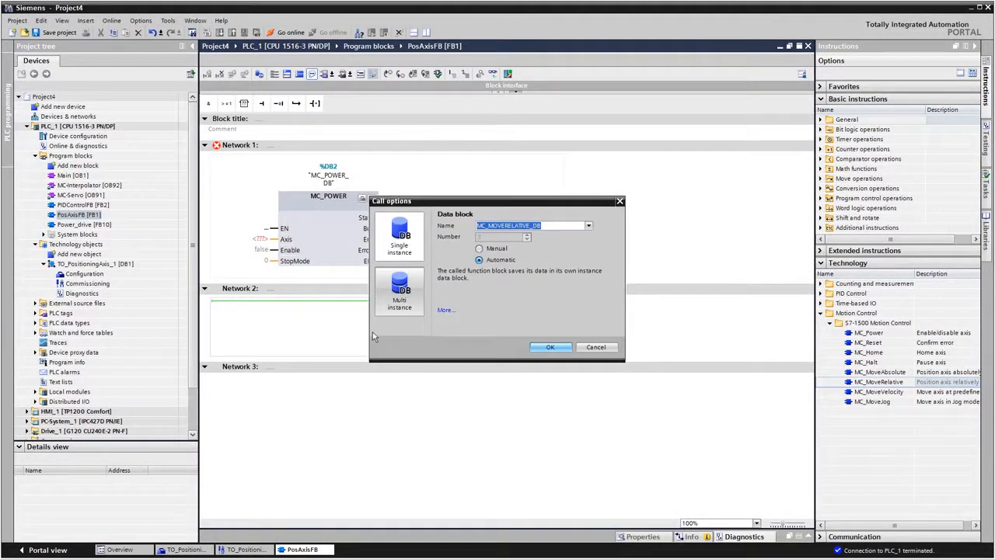
left_click(546, 348)
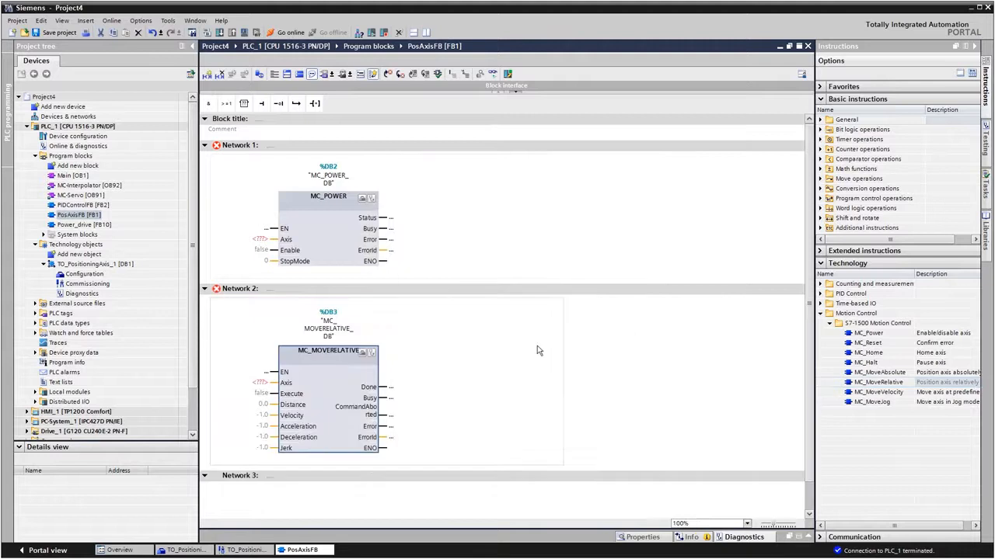
left_click_drag(69, 267, 261, 244)
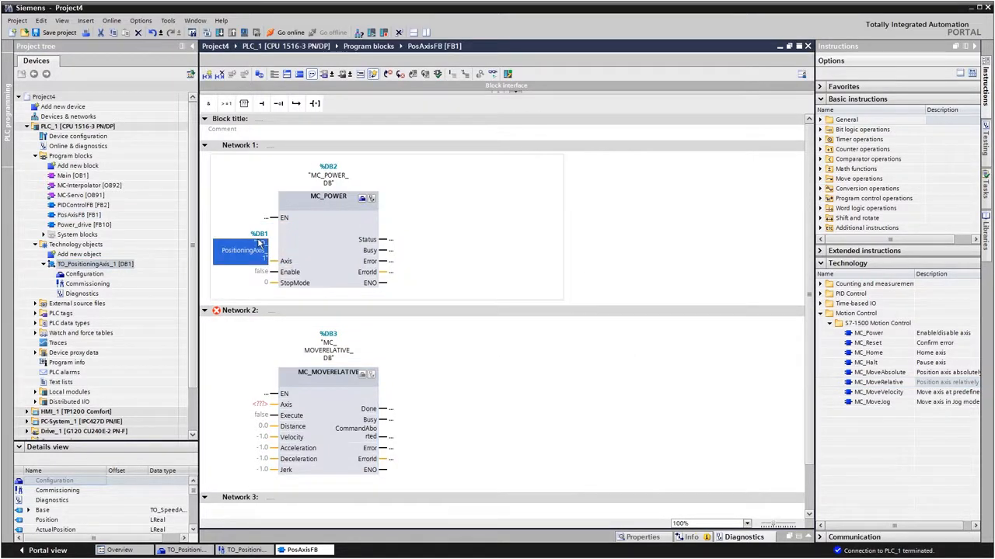
left_click_drag(93, 265, 260, 410)
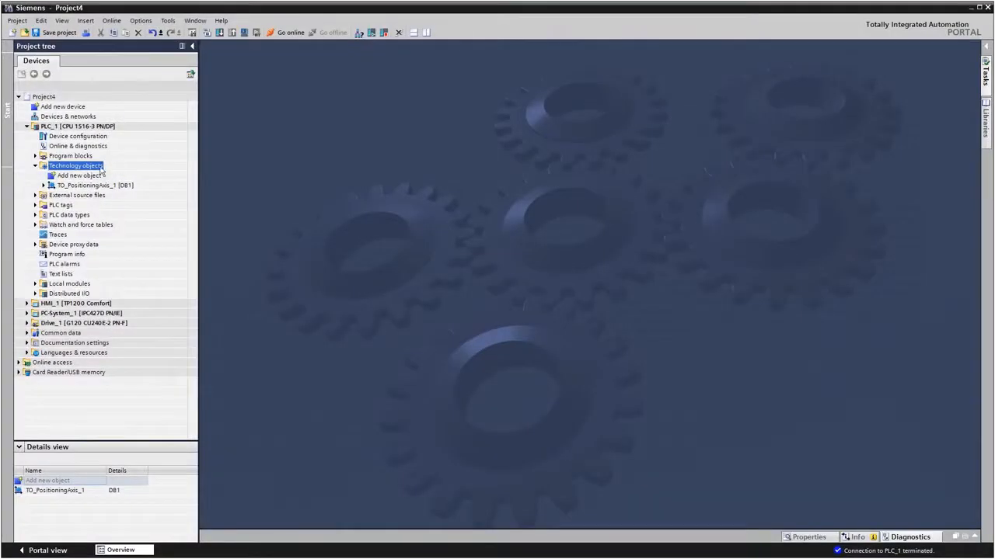
Step: Add a PID_Compact technology object to PLC_1 and open its configuration
double_click(59, 177)
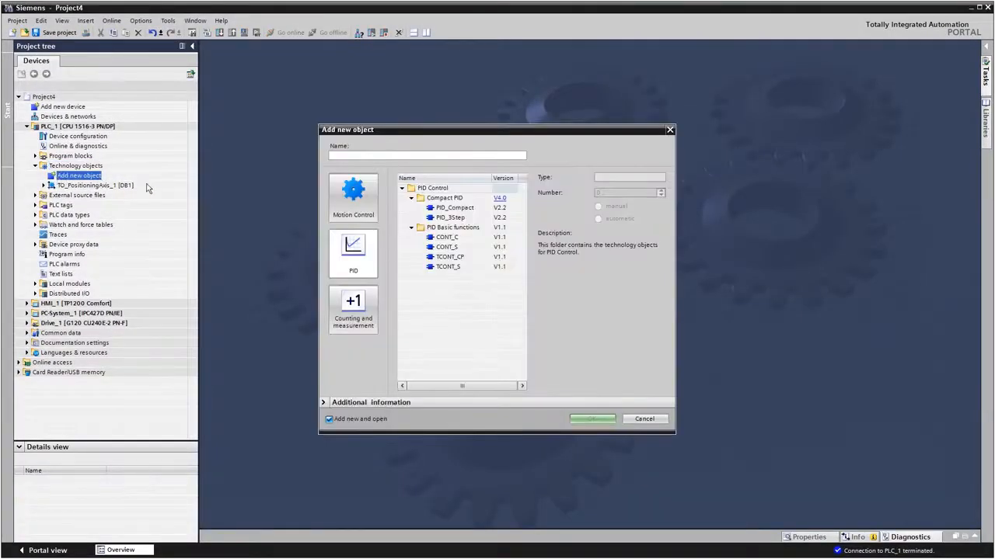
left_click(444, 208)
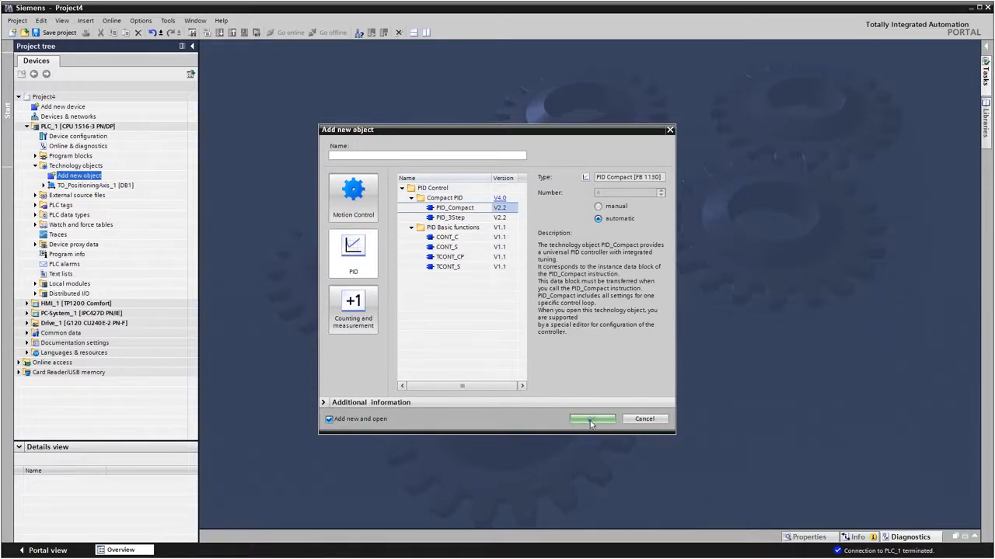
left_click(590, 420)
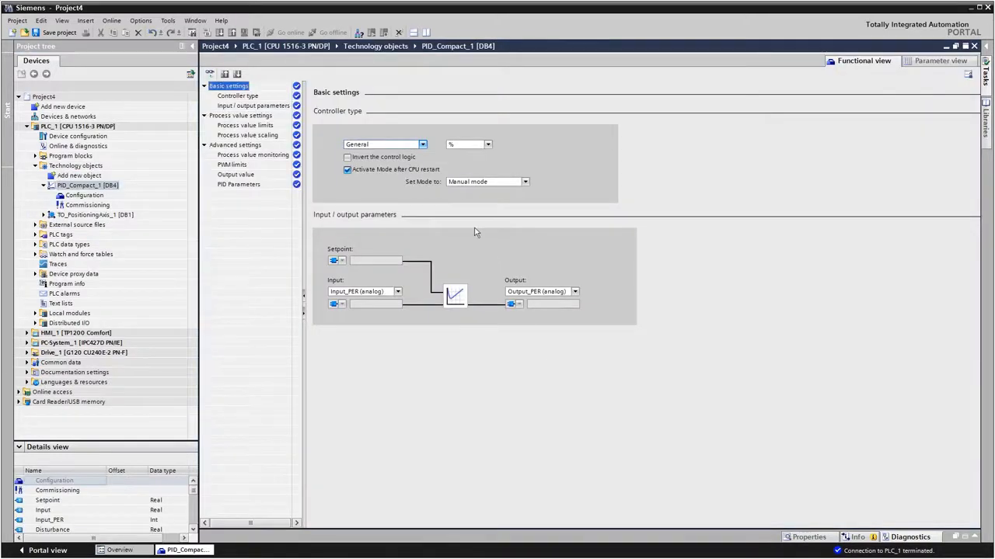
Step: Set the PID controller type to Temperature and its input parameter to Input
left_click(422, 145)
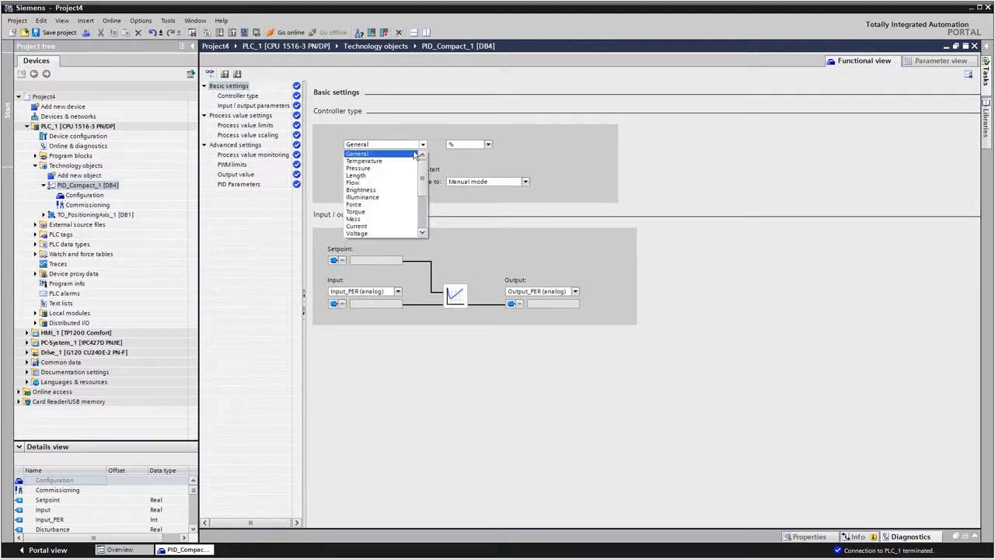
left_click(400, 162)
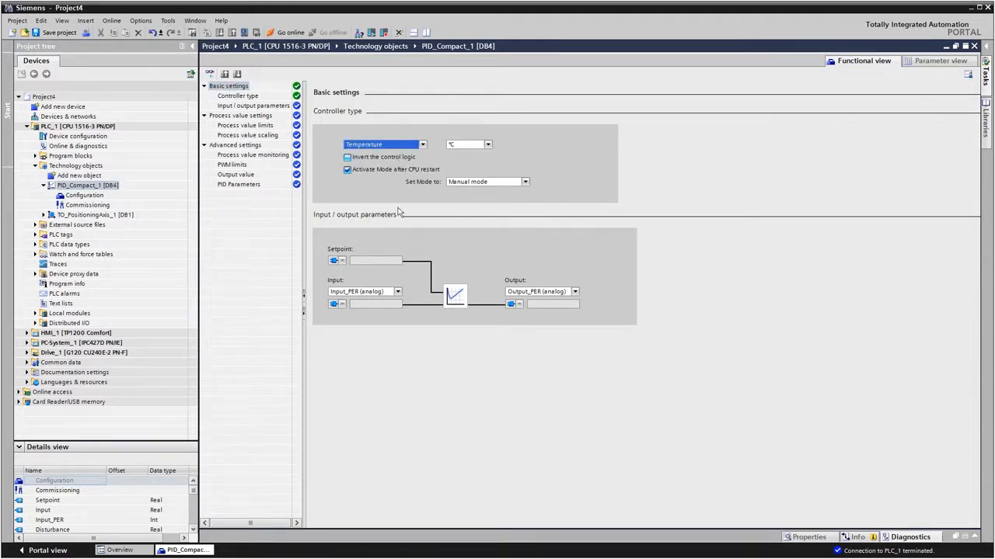
left_click(397, 292)
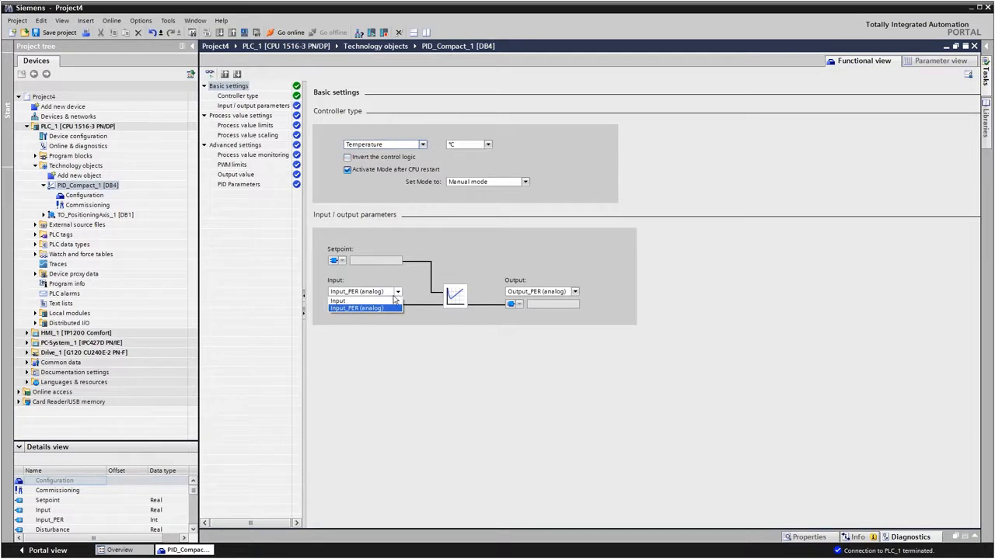
left_click(388, 301)
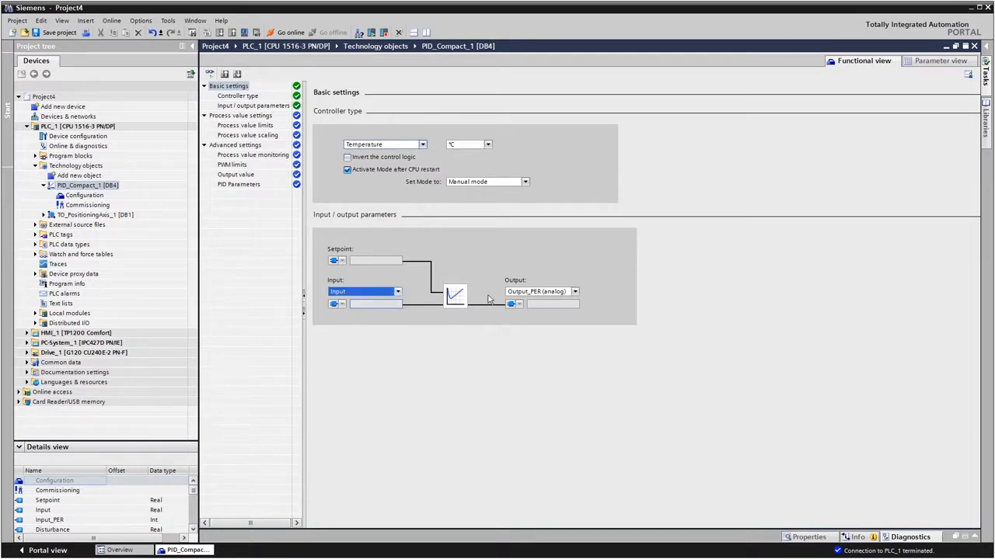
Step: Set the PID controller's output parameter to Output
left_click(574, 292)
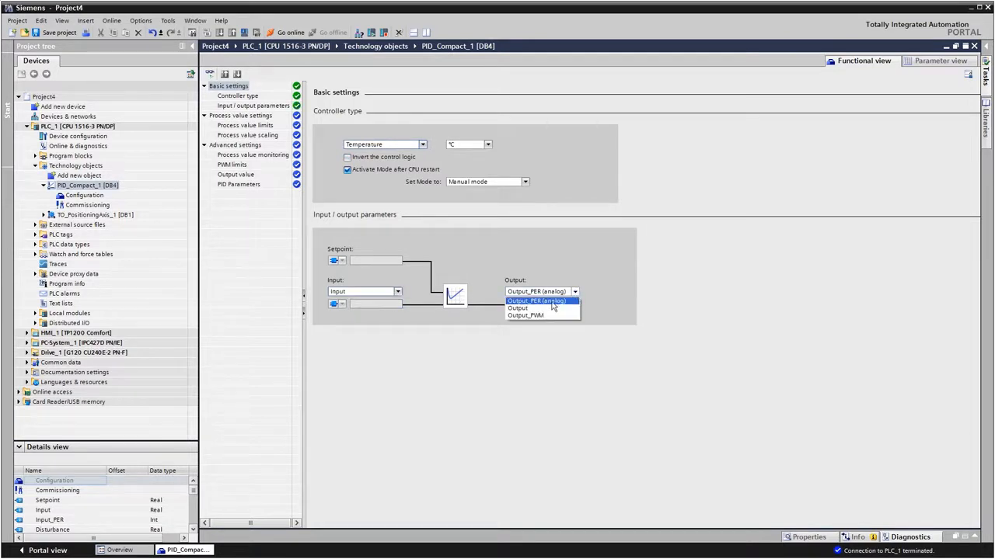
left_click(542, 309)
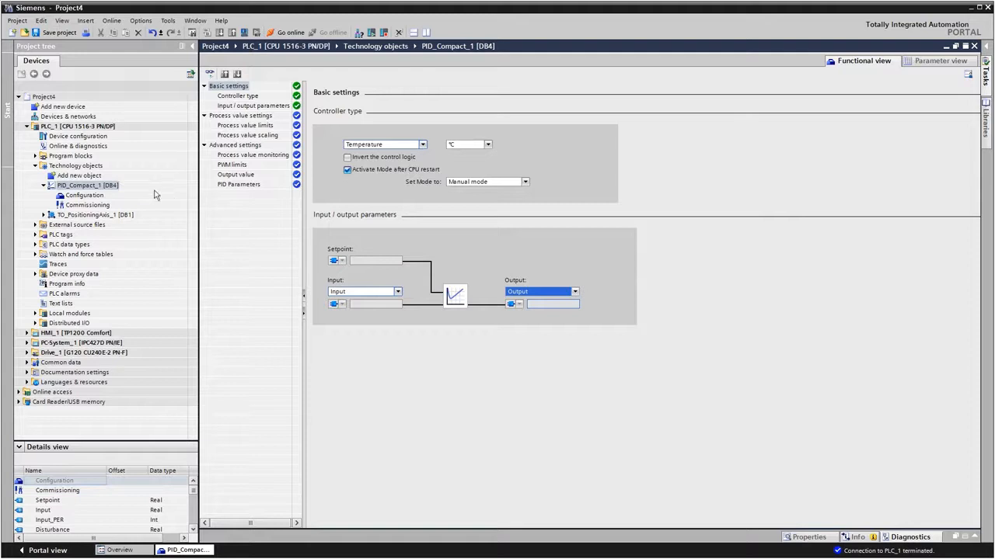
Step: In PIDControlFB, insert a PID_Compact block into Network 1 with PID_Compact_1 as its single-instance data block
left_click(35, 157)
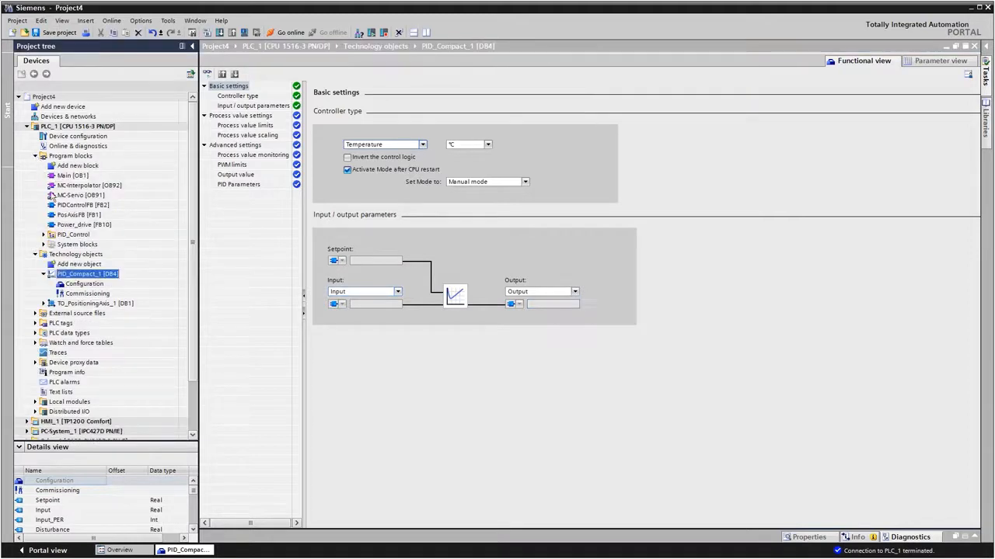
double_click(58, 206)
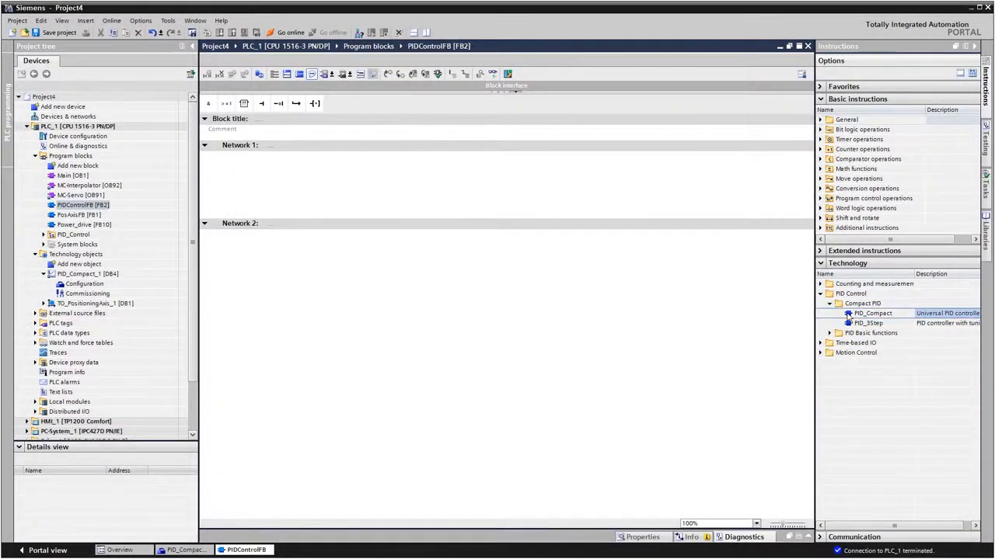
left_click_drag(850, 318, 322, 175)
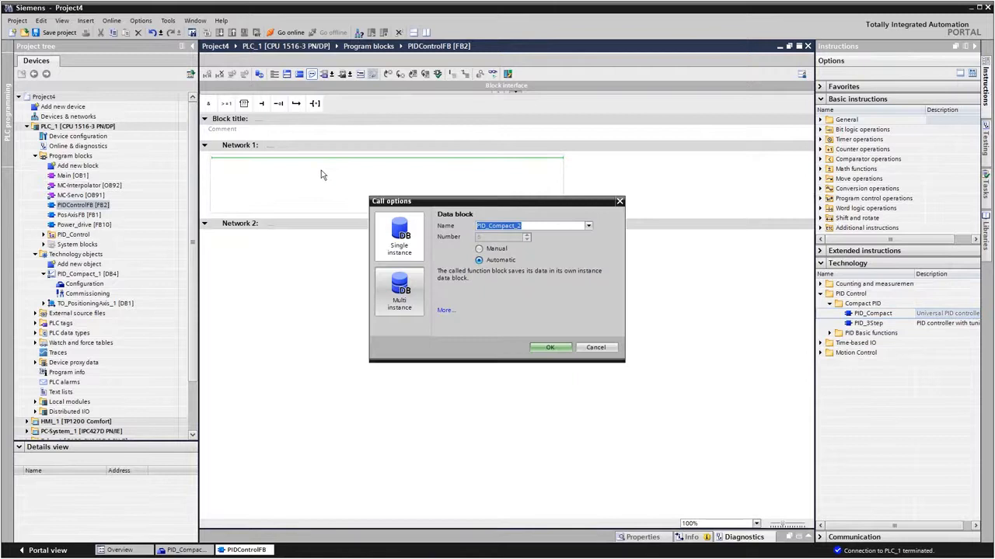
left_click(589, 225)
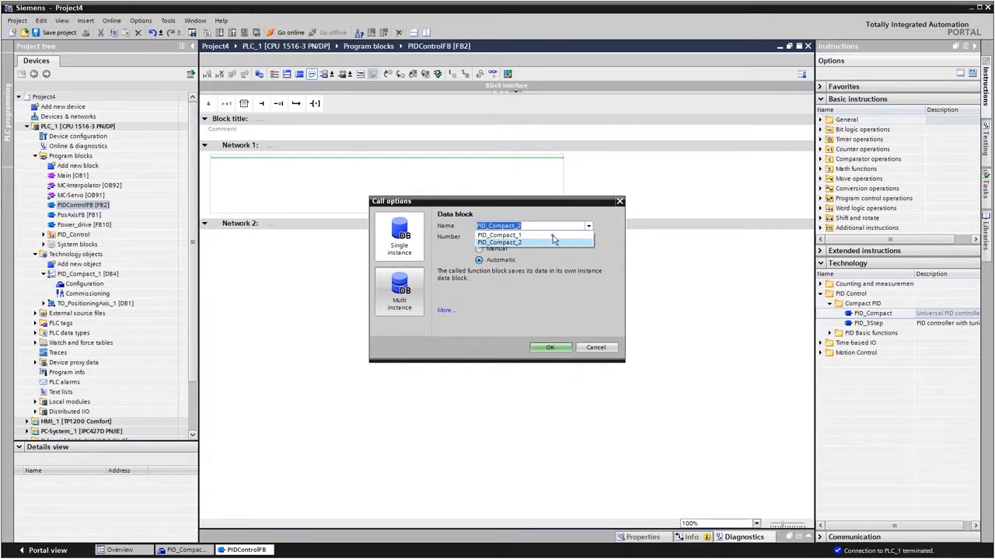
left_click(552, 235)
left_click(548, 348)
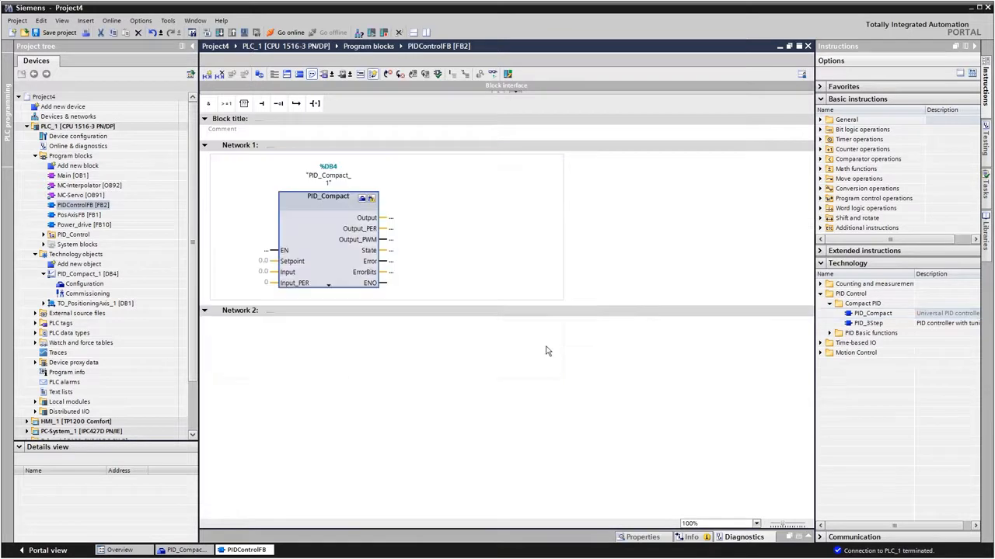
Step: Assign "PID_DB".Setpoint to the Setpoint input and "PID_DB".Process to the Input parameter of the PID_Compact block
left_click(259, 262)
type("p")
left_click(245, 282)
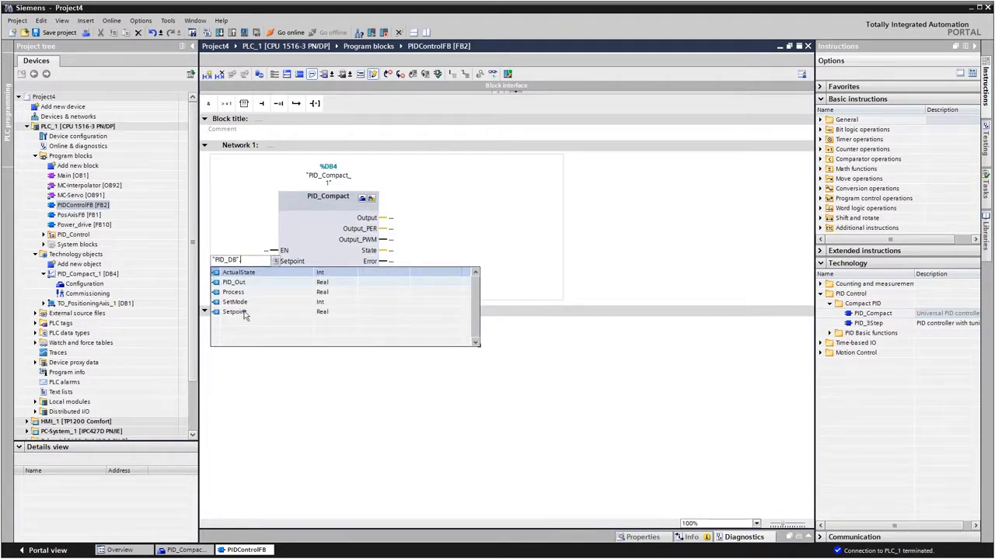
left_click(246, 311)
left_click(256, 273)
type("p")
left_click(247, 294)
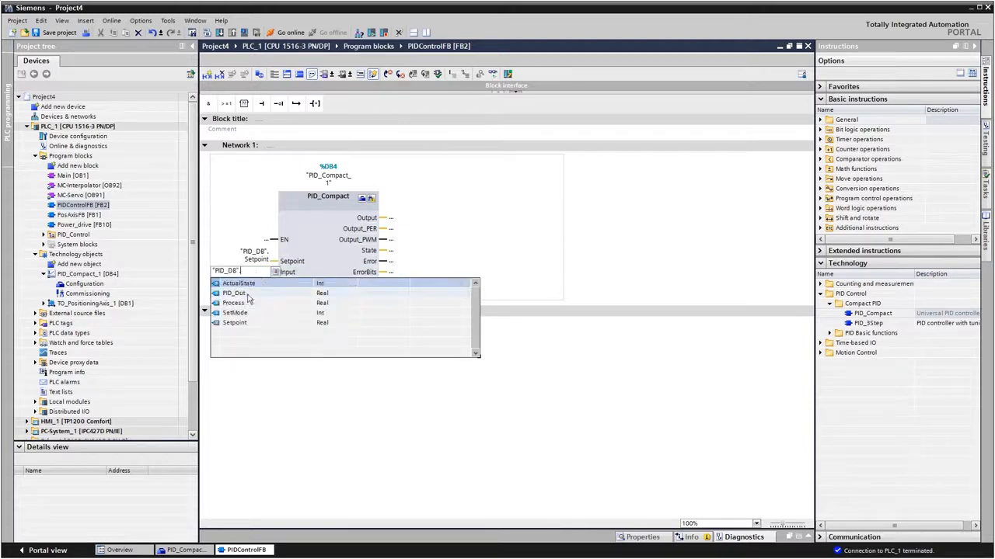
left_click(246, 304)
Step: Assign "PID_DB".PID_Out to the Output parameter of the PID_Compact block
left_click(390, 219)
type("p")
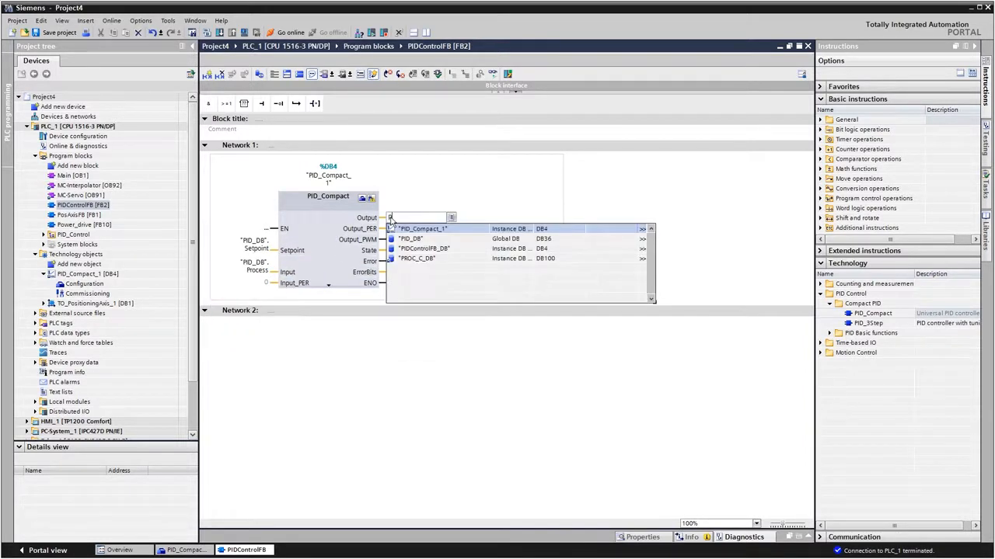
left_click(410, 239)
left_click(412, 249)
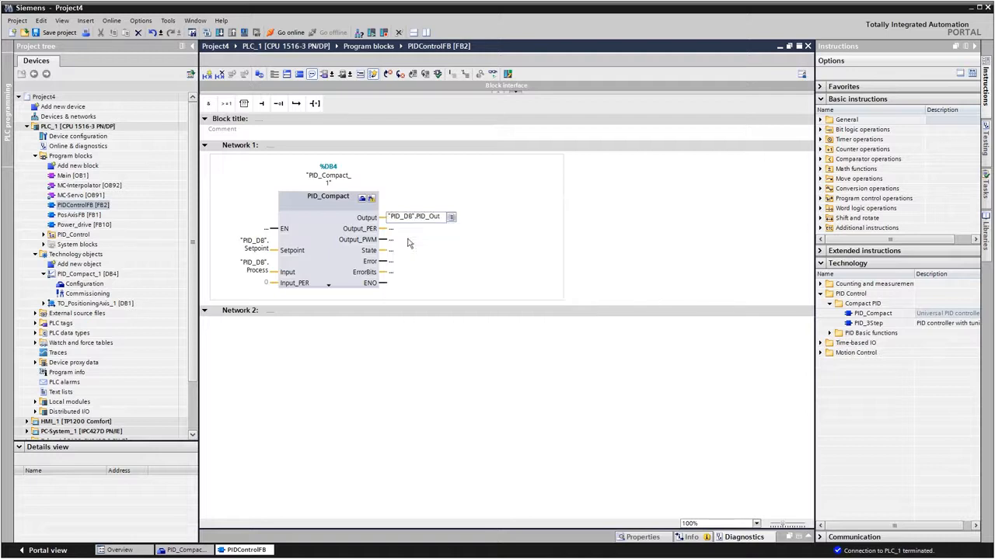
Step: Download the PLC_1 program to the device and finish the loading
left_click(41, 126)
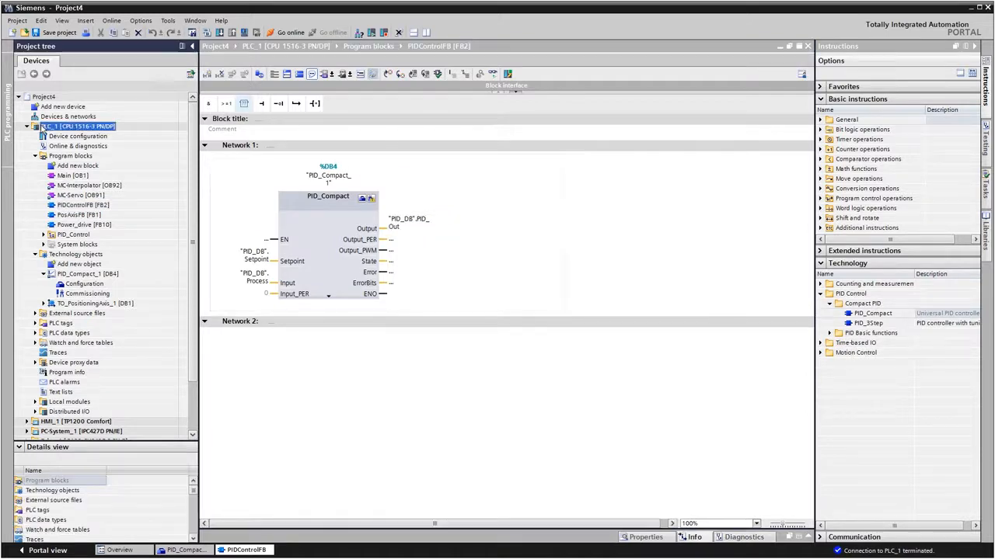
left_click(219, 33)
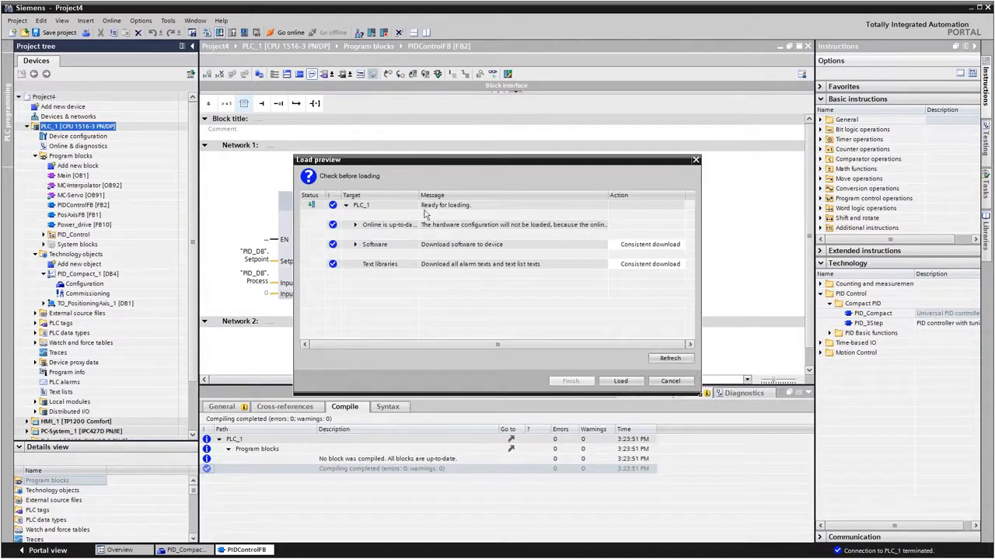
left_click(618, 380)
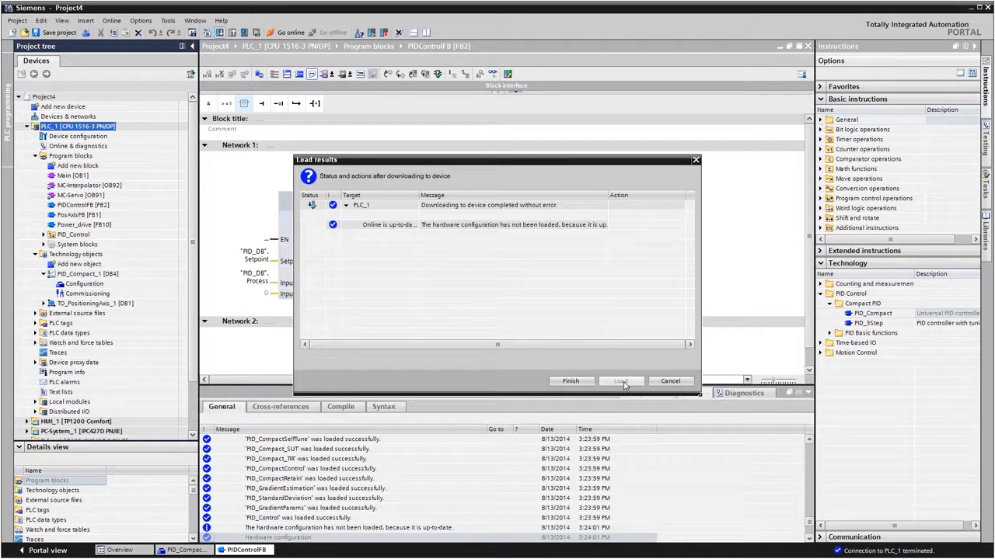
left_click(575, 382)
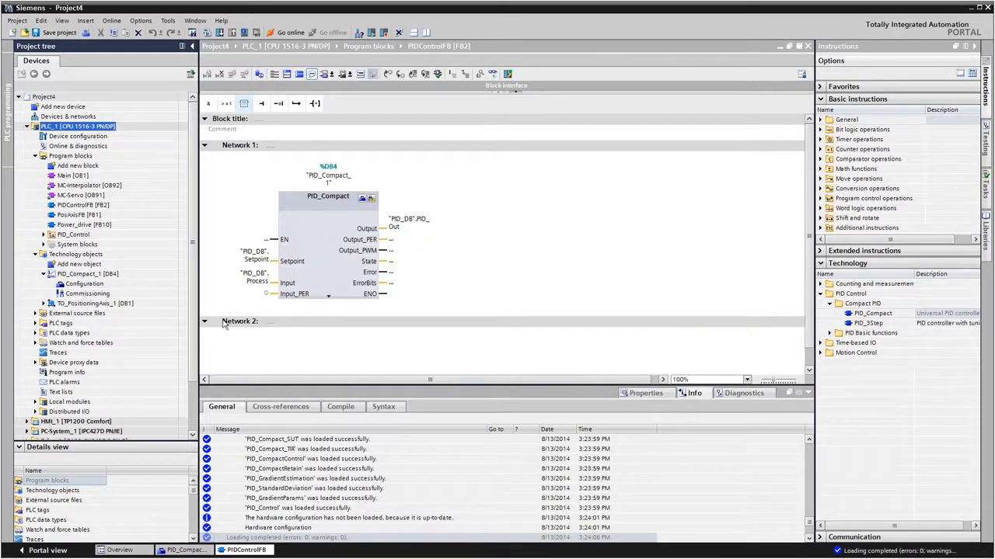
Step: In the commissioning view of PID_Compact_1, start the measurement with the 0.3 s sampling time and start the tuning
double_click(62, 294)
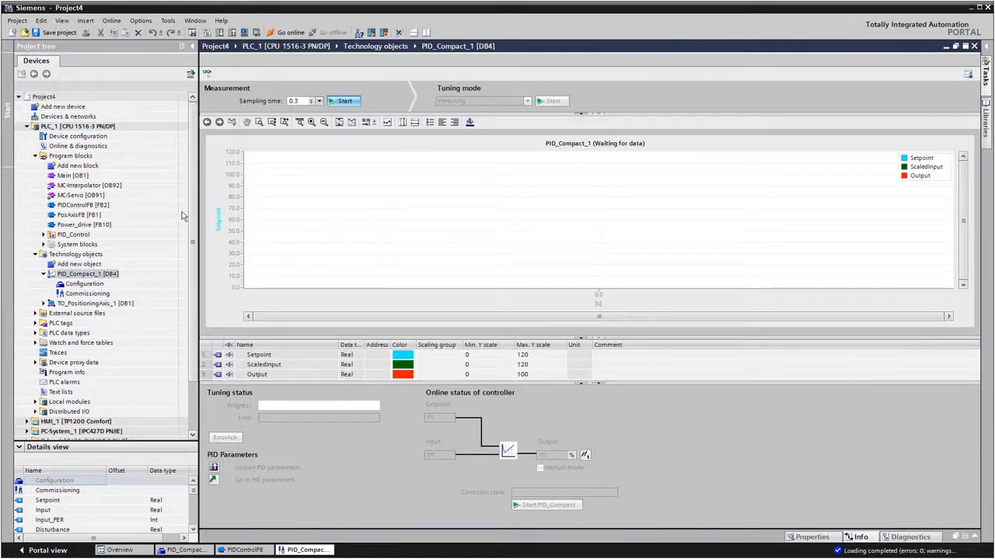
left_click(343, 102)
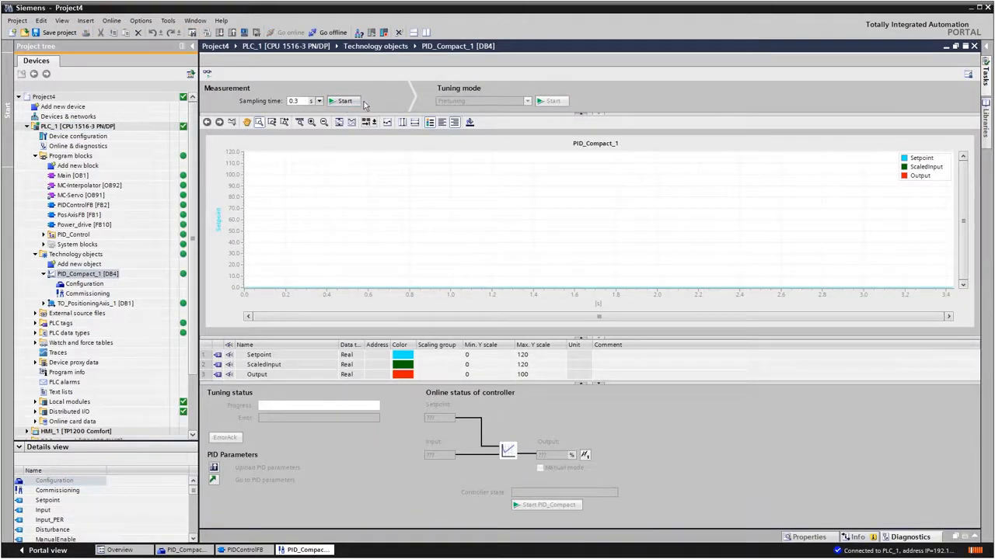
left_click(546, 102)
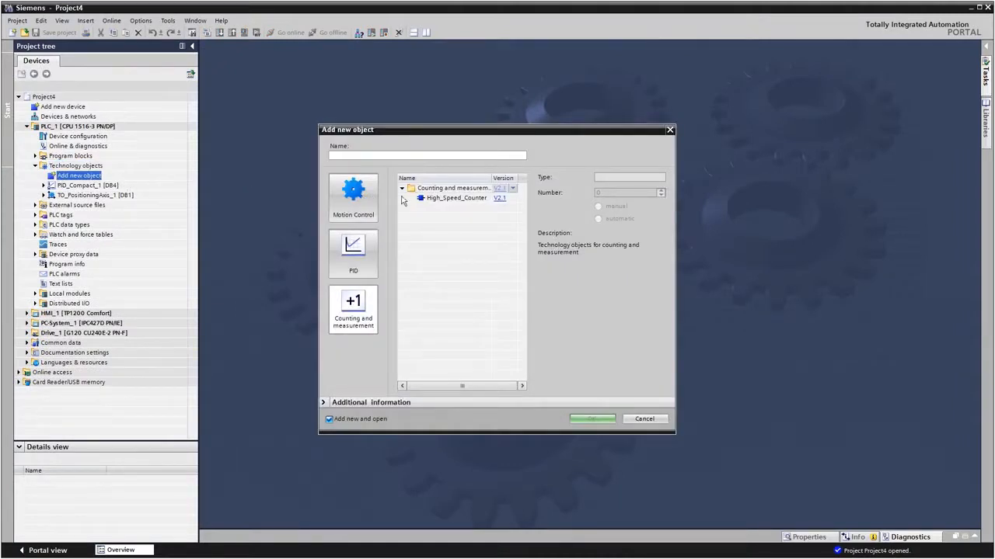
Step: Add a High_Speed_Counter technology object, version V2.1, with automatic numbering to PLC_1 and open its configuration
left_click(459, 203)
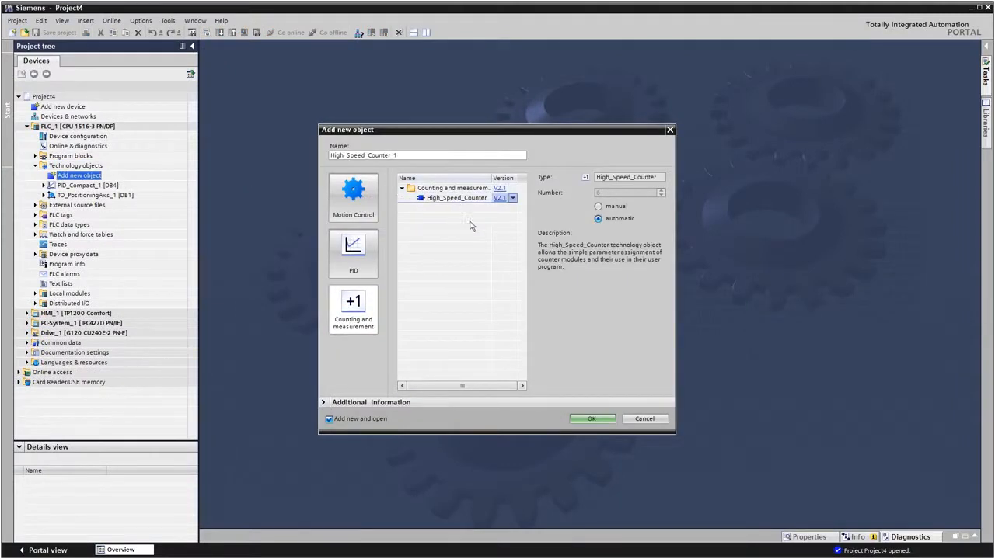
left_click(589, 420)
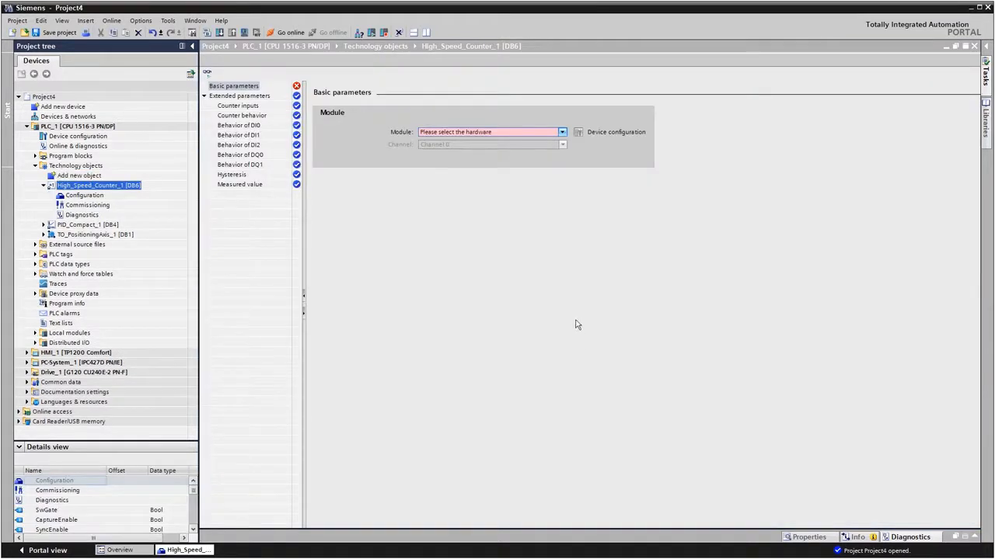
Step: Assign Channel 0 of the local module TM Count 2x24V_2 to the high-speed counter and show its extended parameters
left_click(562, 132)
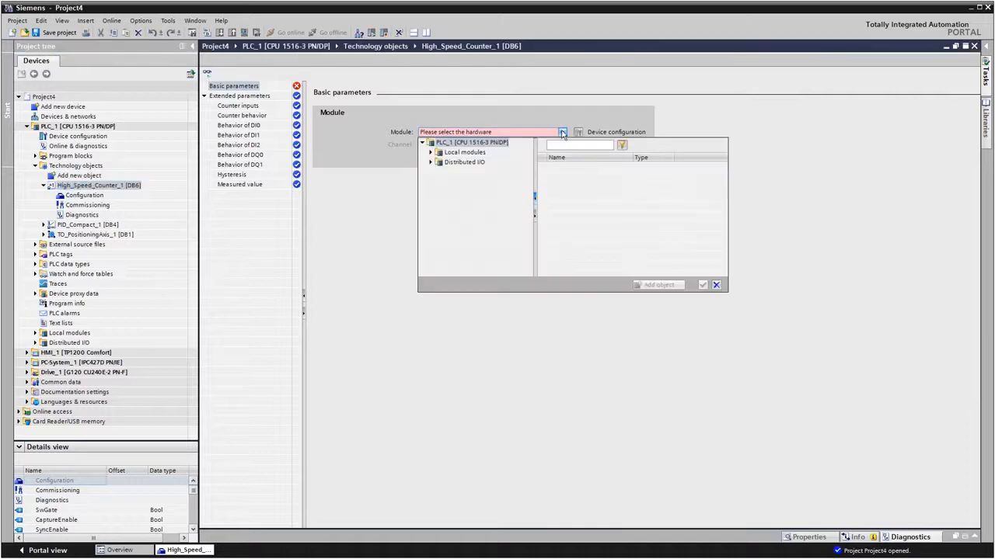
left_click(430, 153)
left_click(456, 162)
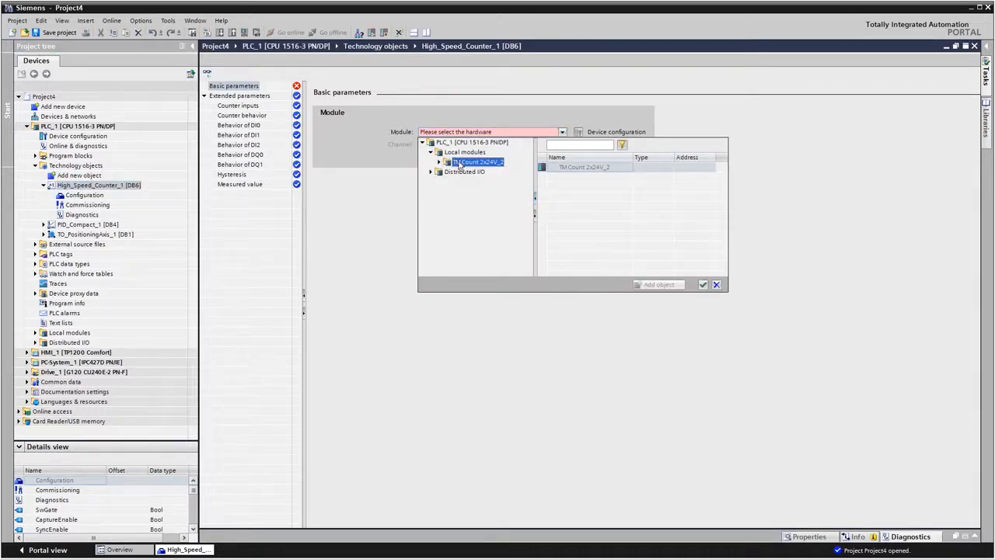
left_click(548, 168)
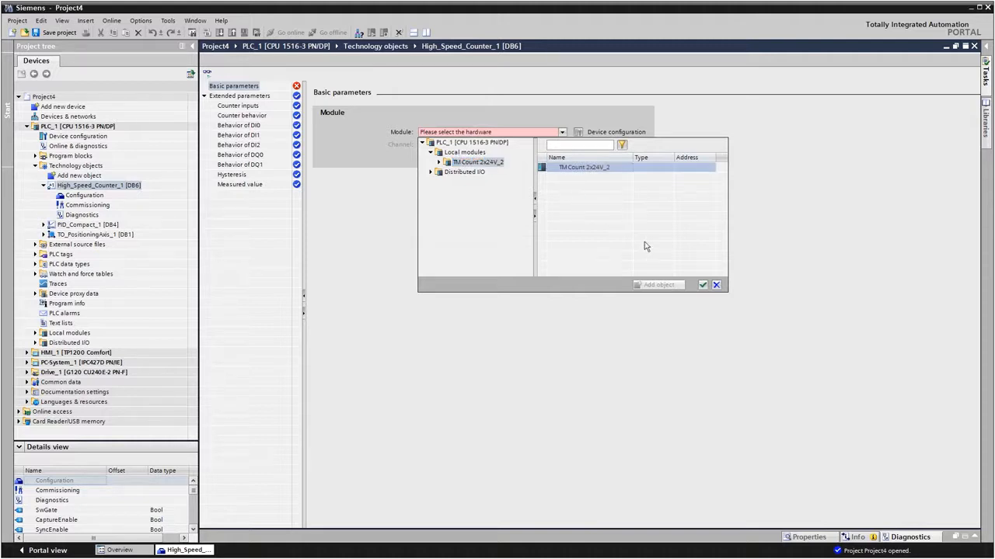
left_click(703, 284)
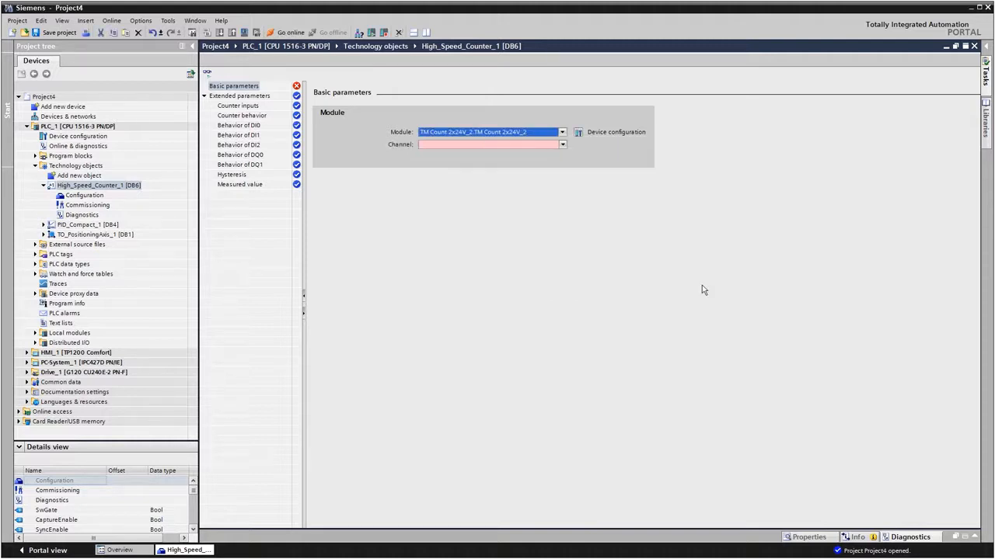
left_click(561, 146)
left_click(553, 161)
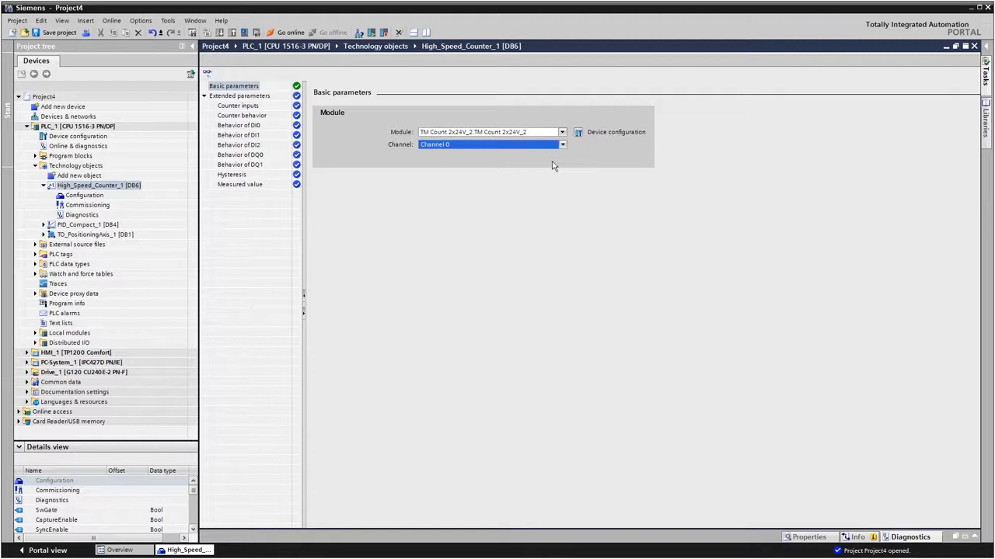
left_click(243, 96)
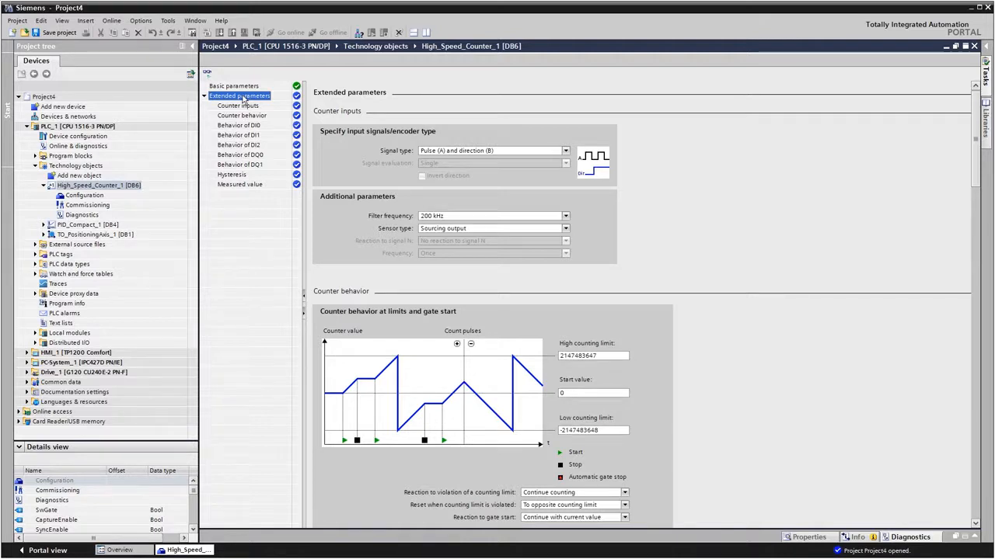
Step: In ConterFB, insert a High_Speed_Counter block into Network 1 with High_Speed_Counter_1 as its single-instance data block
left_click(35, 156)
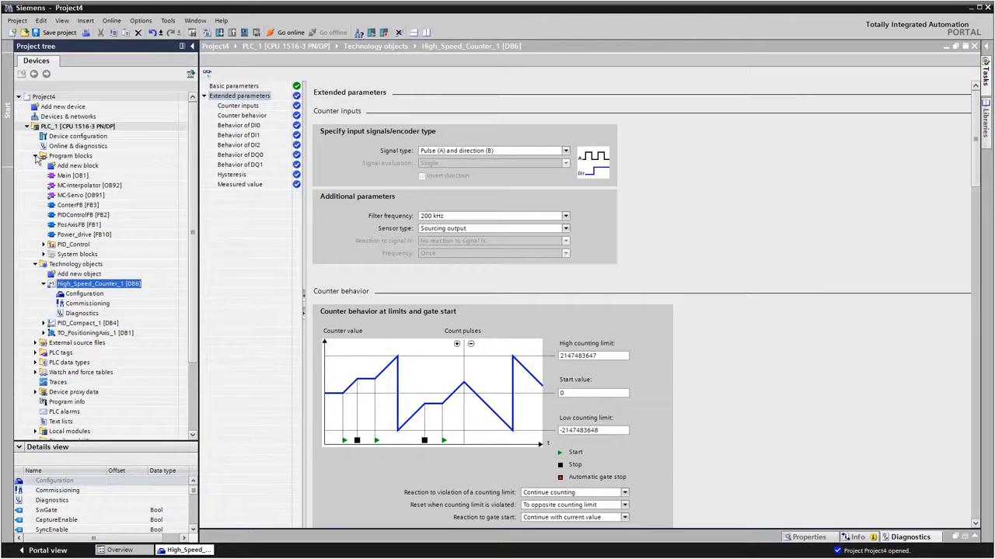
double_click(56, 206)
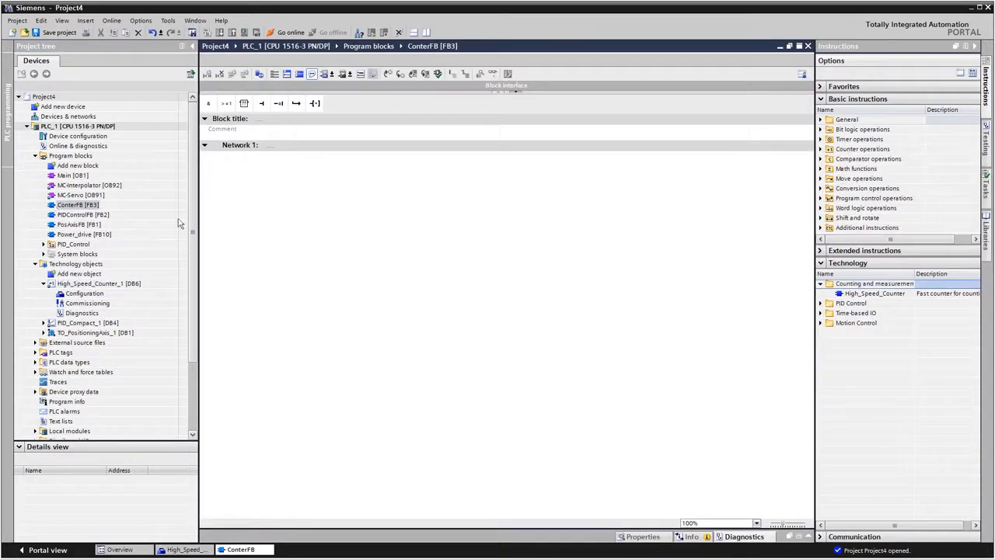
left_click(839, 296)
left_click_drag(840, 298, 334, 166)
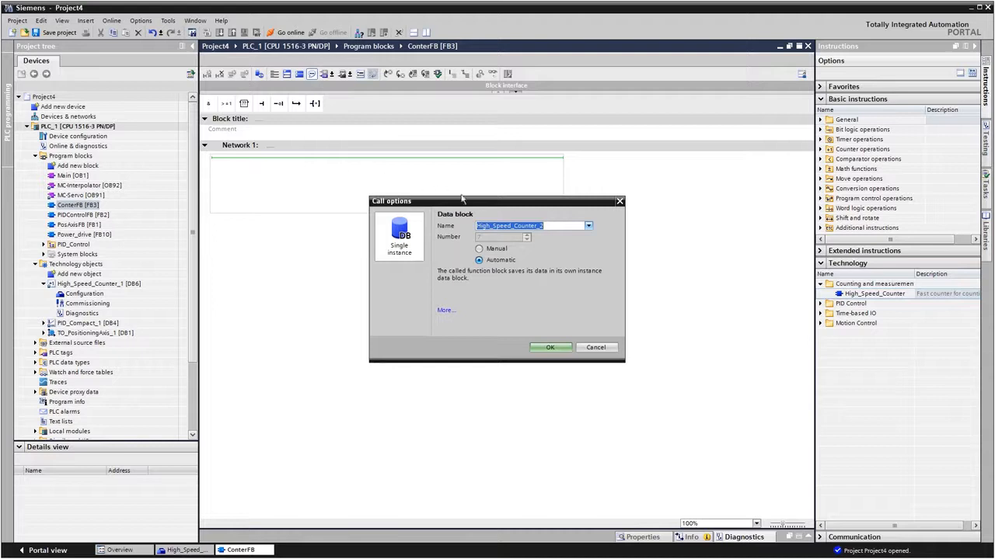
left_click(589, 226)
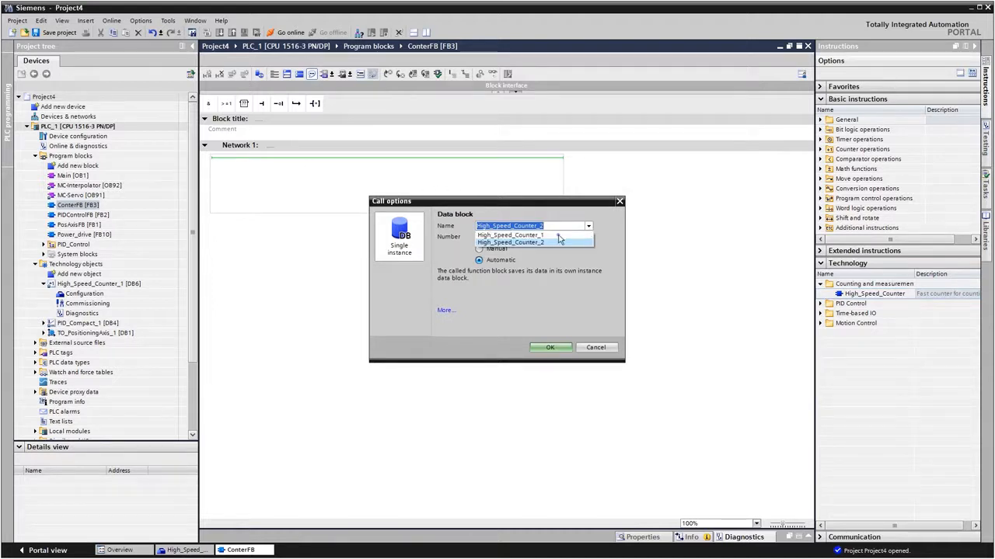
left_click(557, 235)
left_click(548, 348)
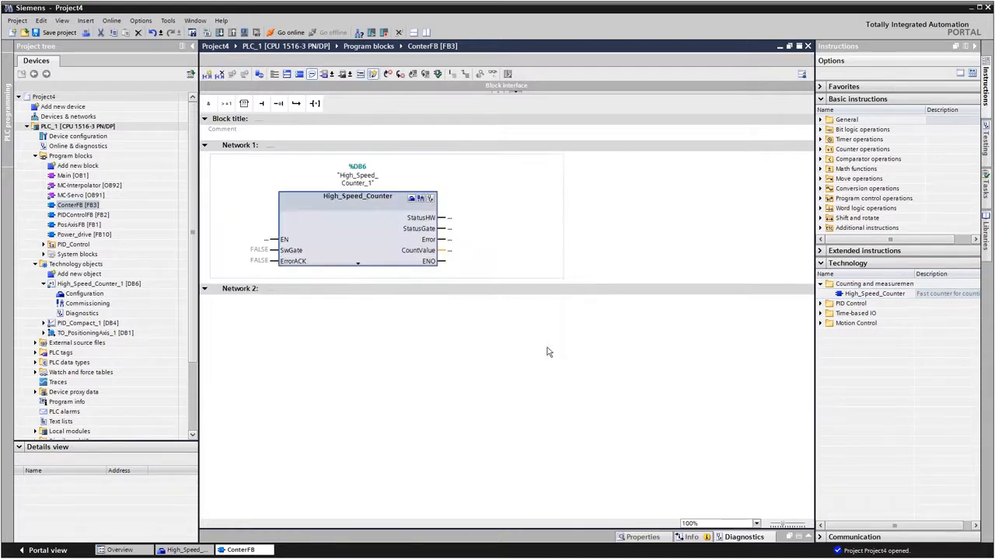